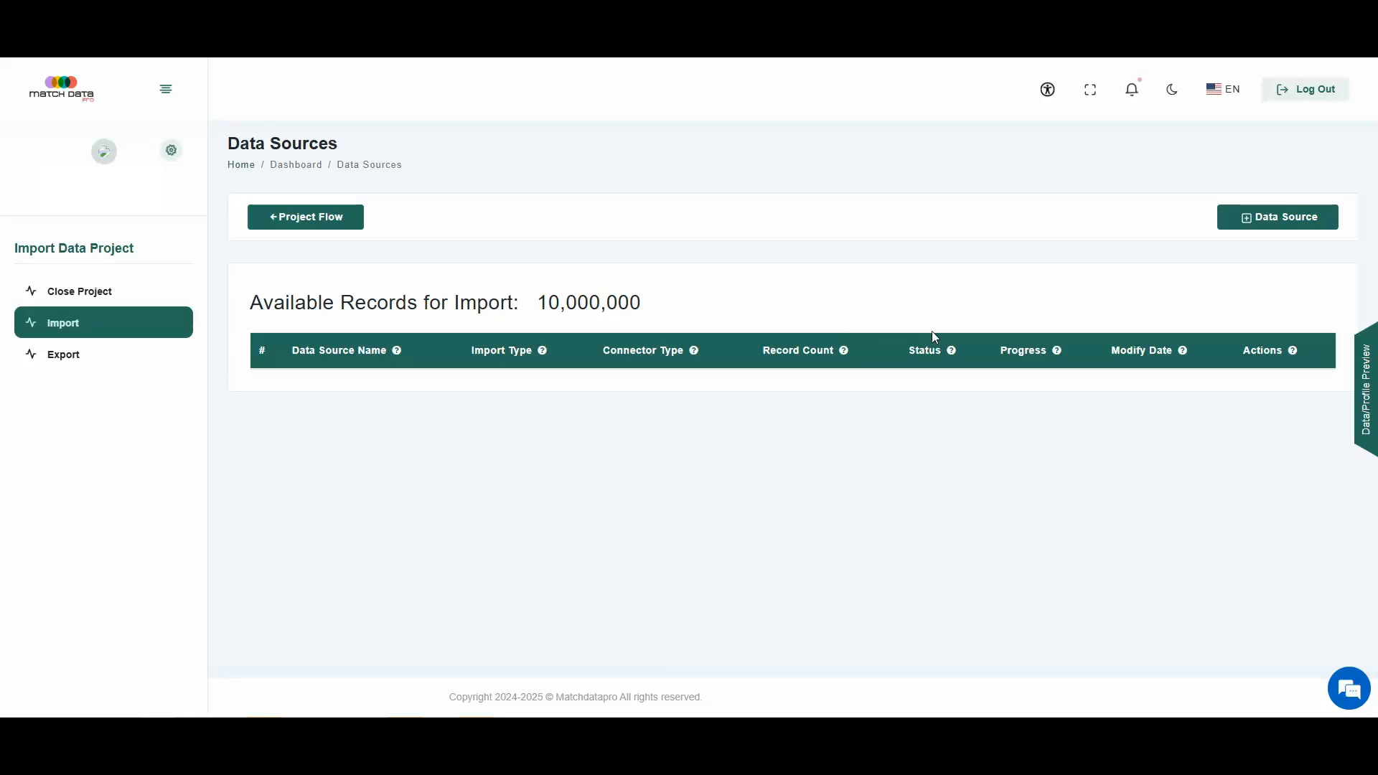
Step: Start adding a new data source with the File connector type
click(1296, 218)
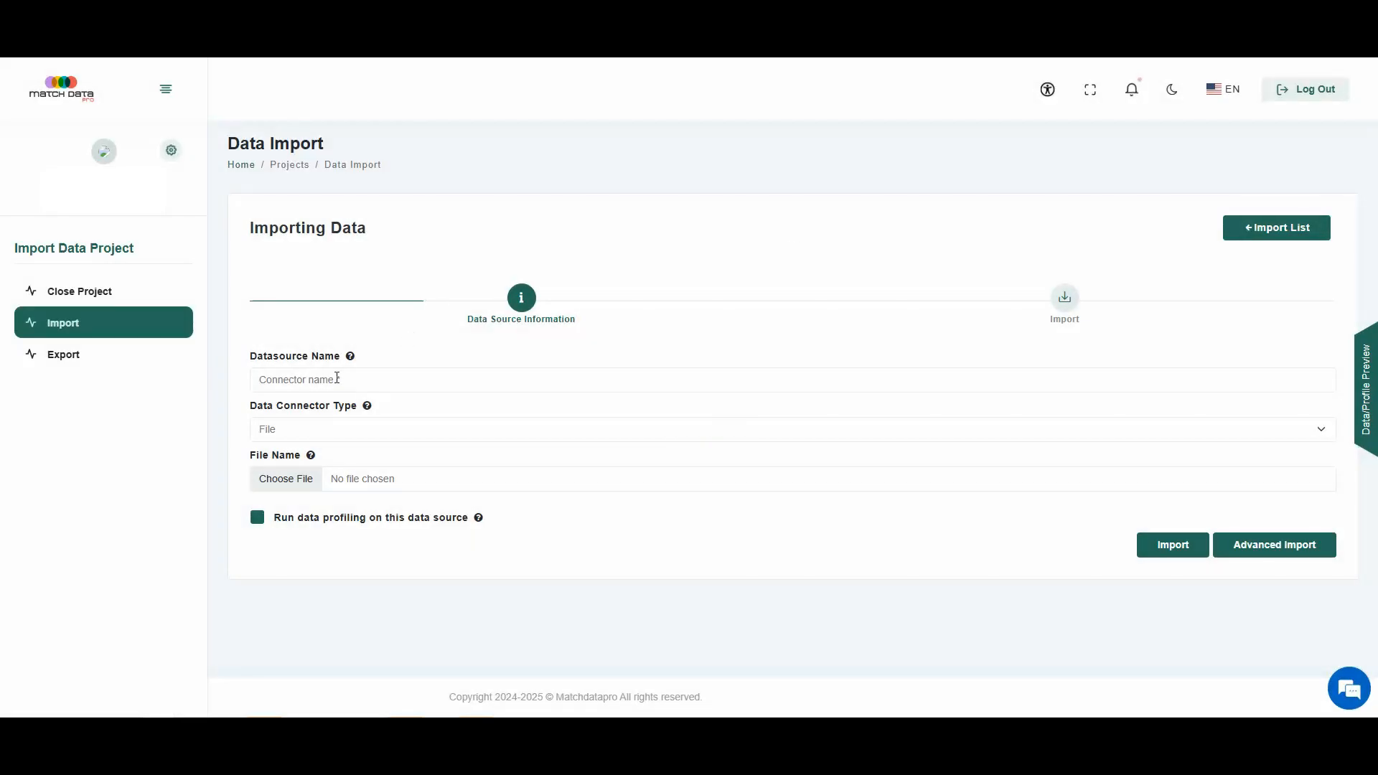
click(306, 434)
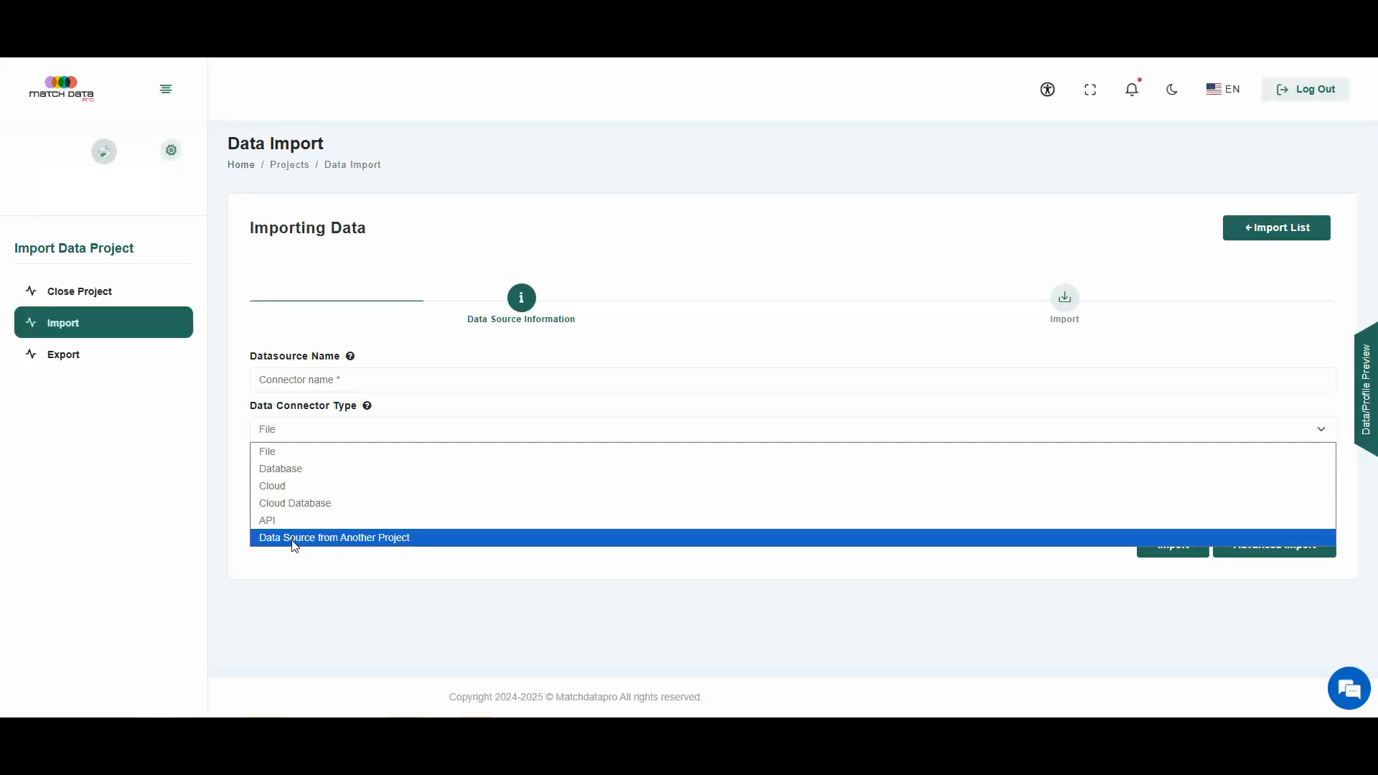
click(300, 452)
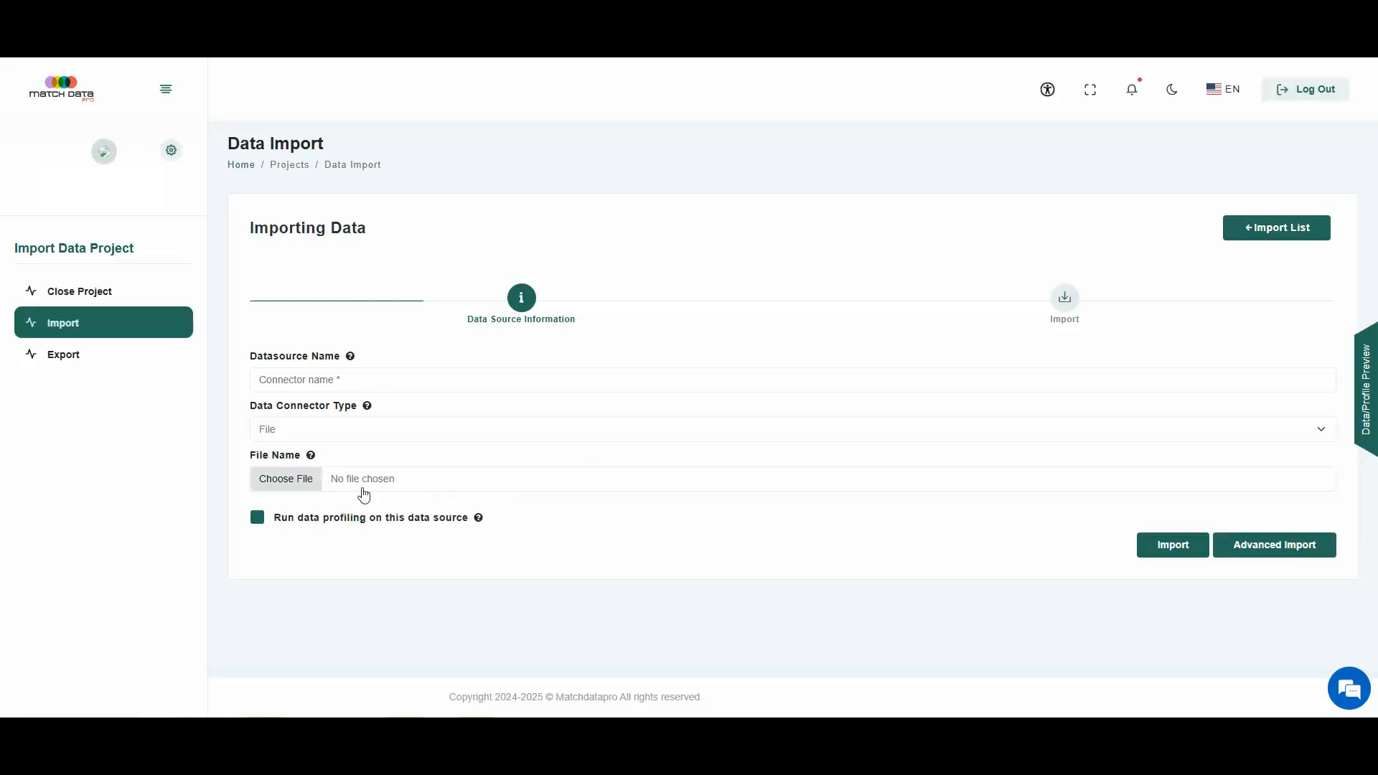
Step: Choose Multiple Files.zip as the source file, name the data source "Zip" and import it
click(664, 482)
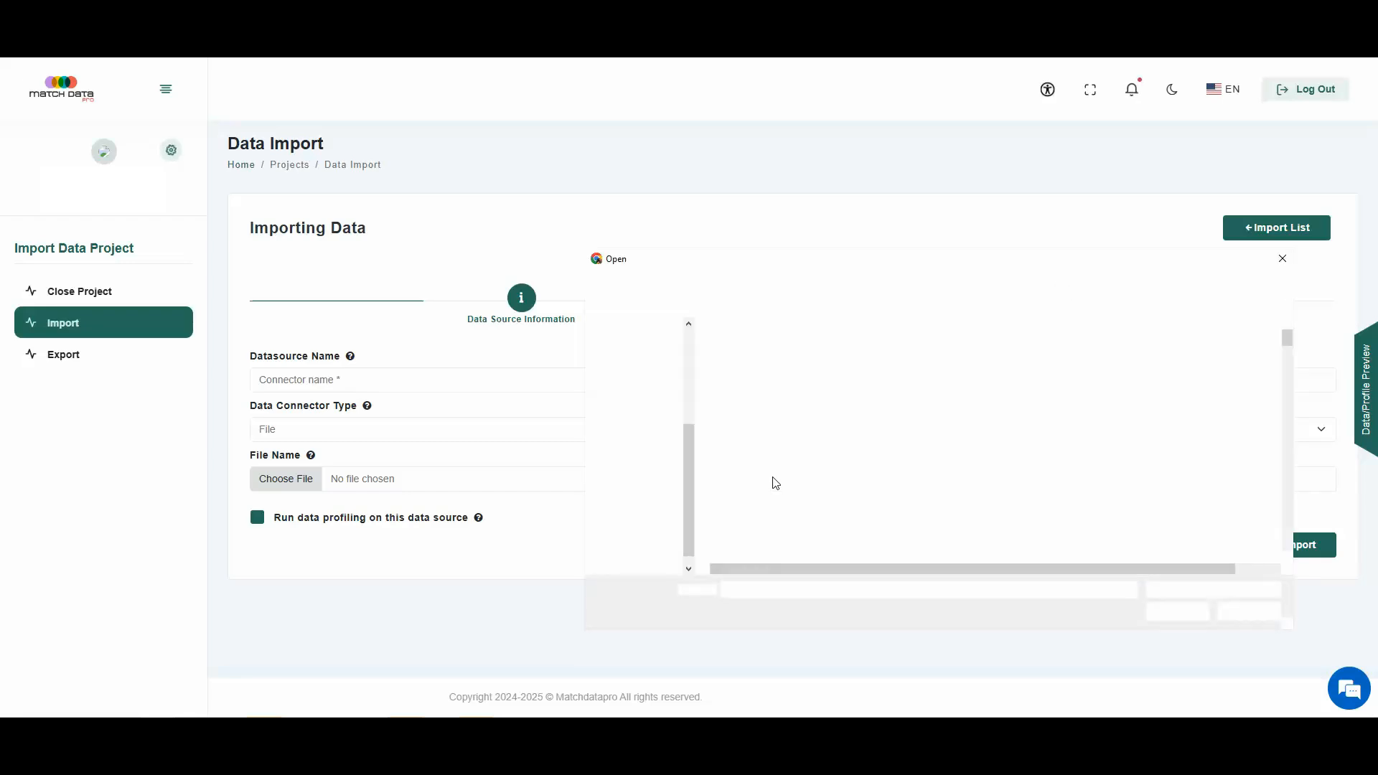
click(739, 470)
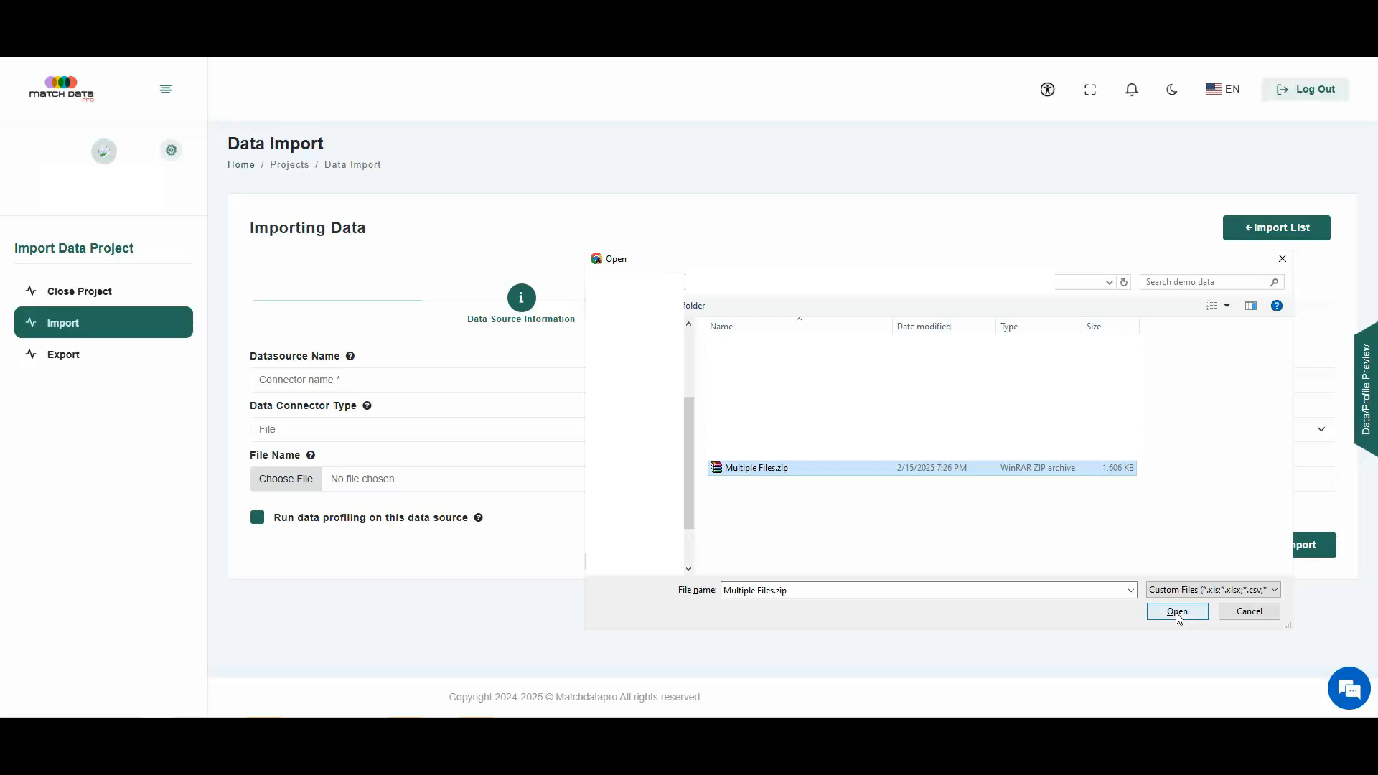
click(1178, 611)
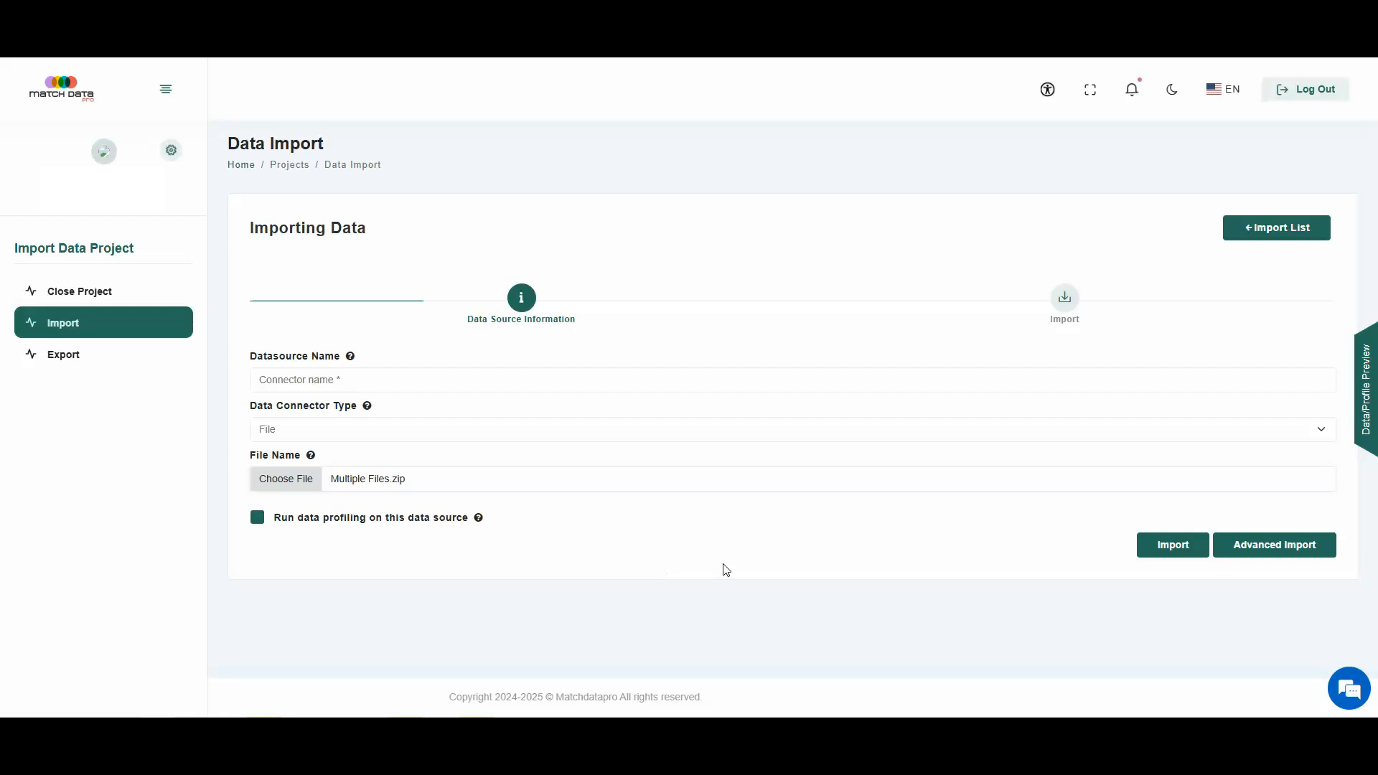
click(1173, 548)
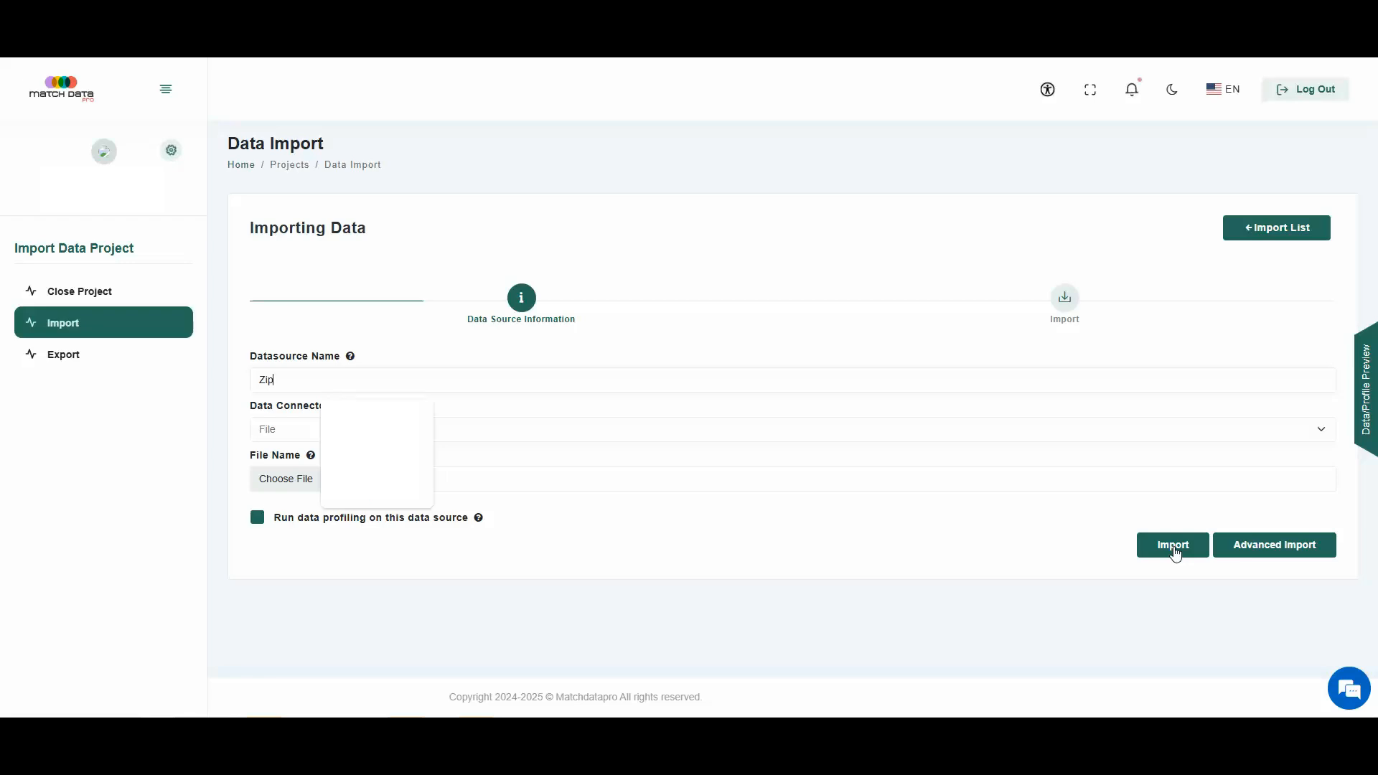
click(1173, 547)
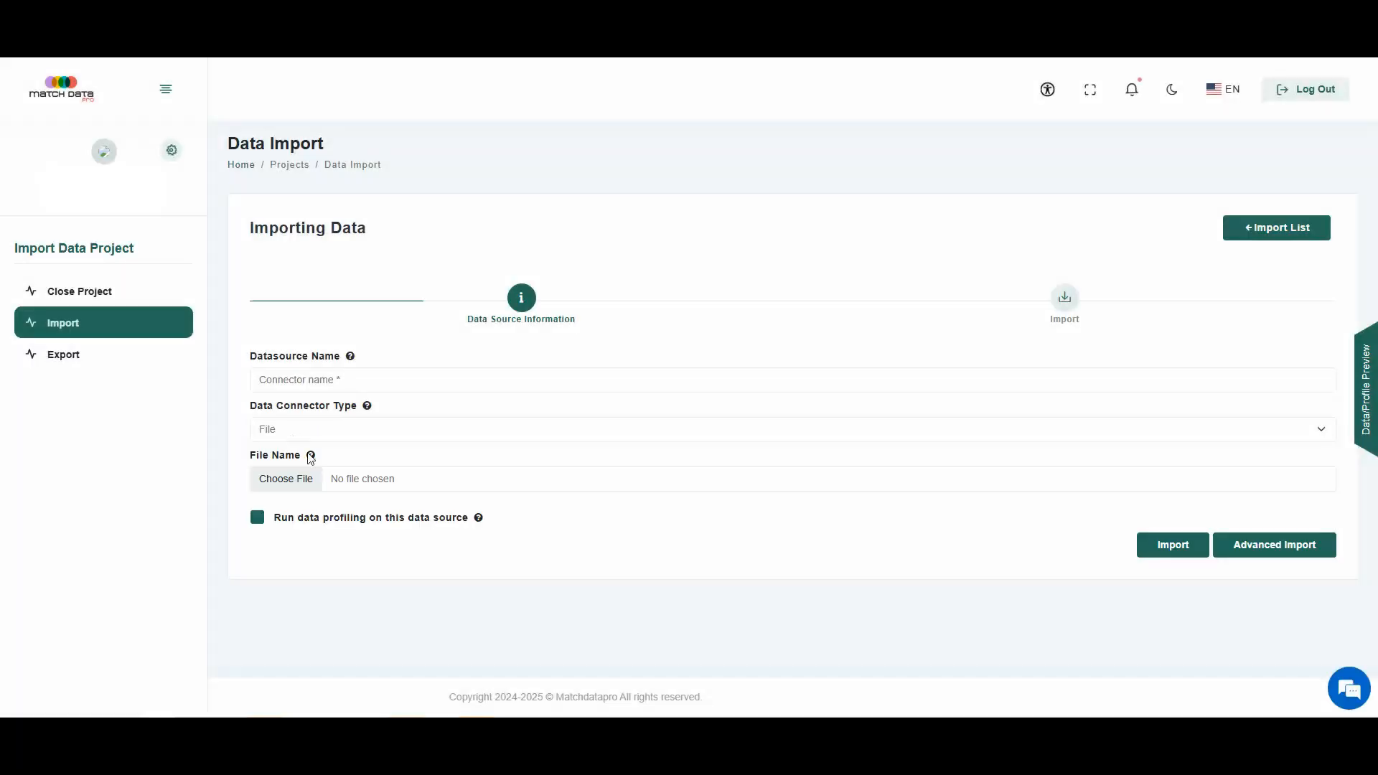
Step: Choose the prospect records file, name the data source "Excel" with data profiling enabled, and proceed to the table and column selection
click(659, 490)
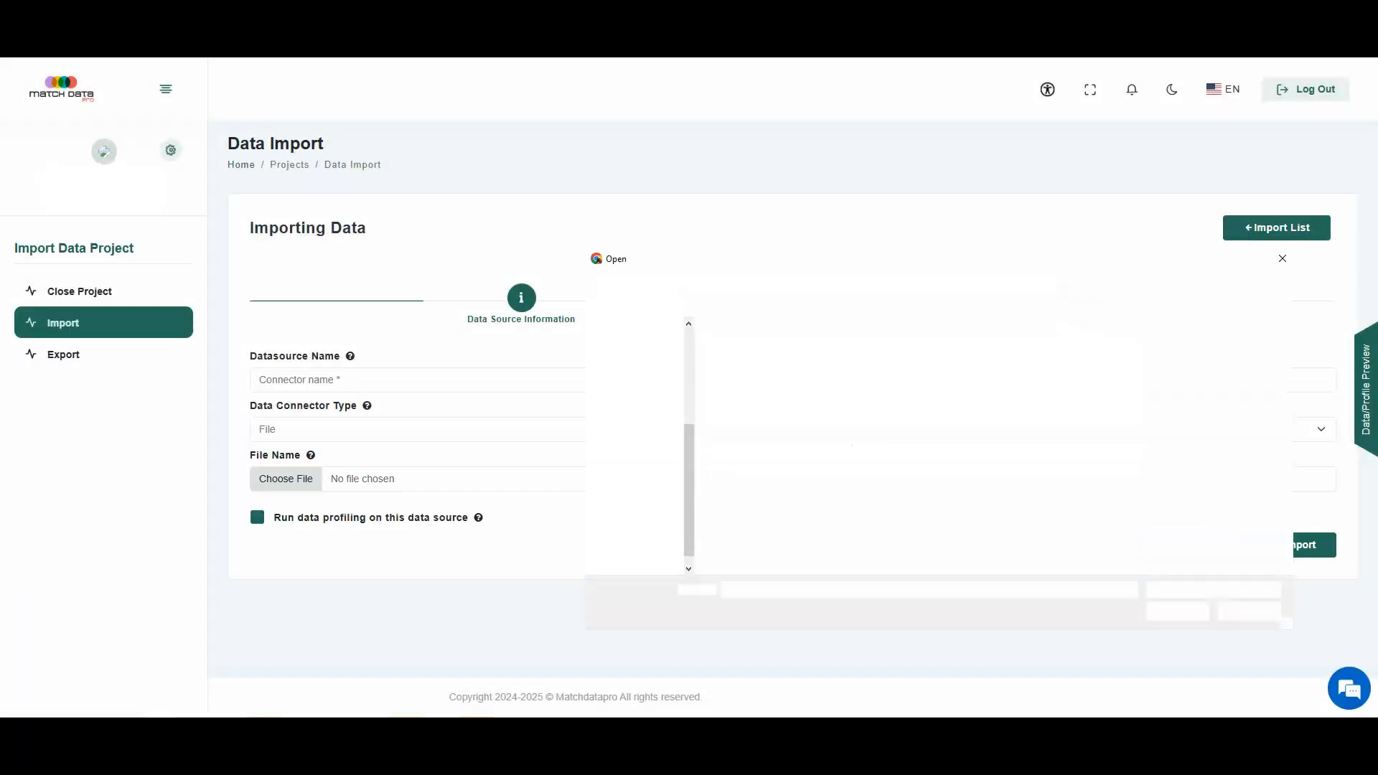
double_click(765, 438)
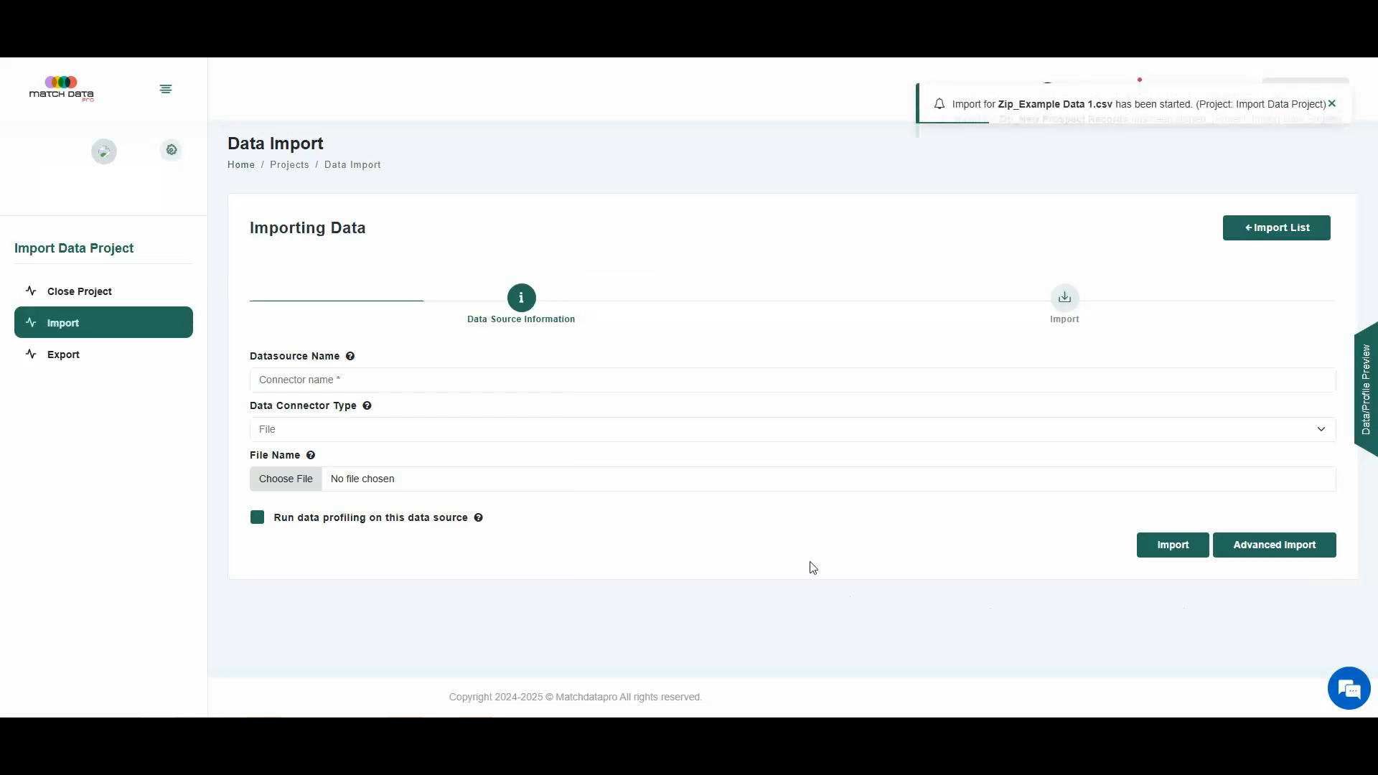
click(359, 379)
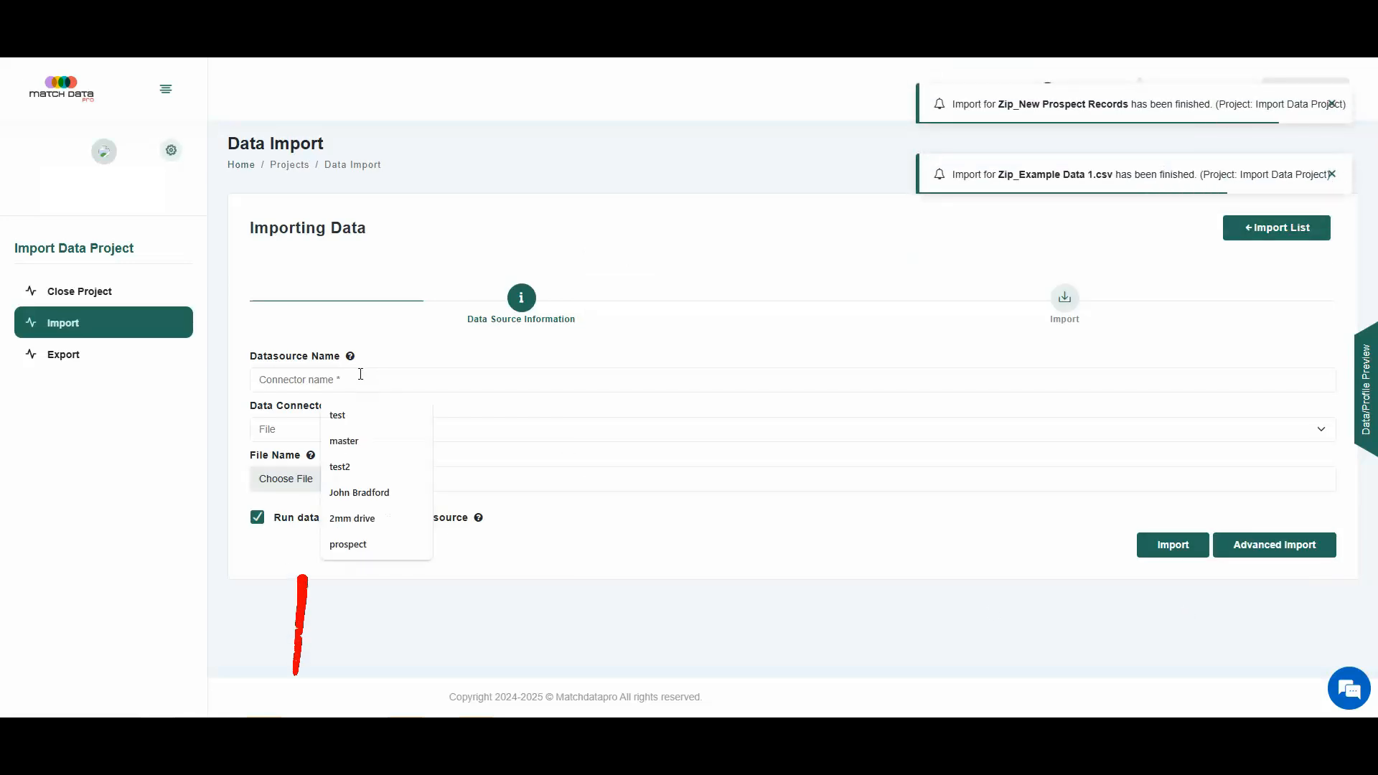
text(Excel)
click(1173, 550)
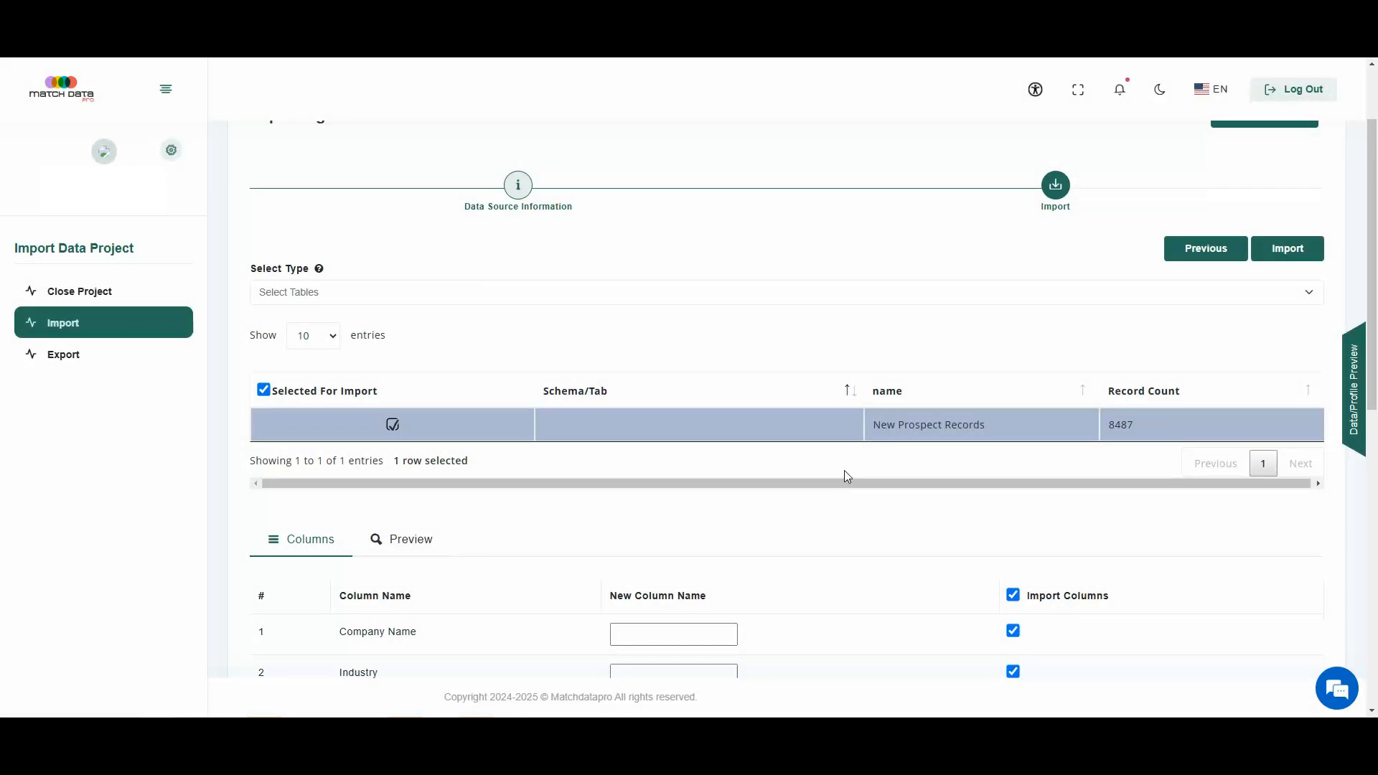
Step: Rename the Email column to "MyEmail" for the New Prospect Records import
scroll(844, 471, down, 4)
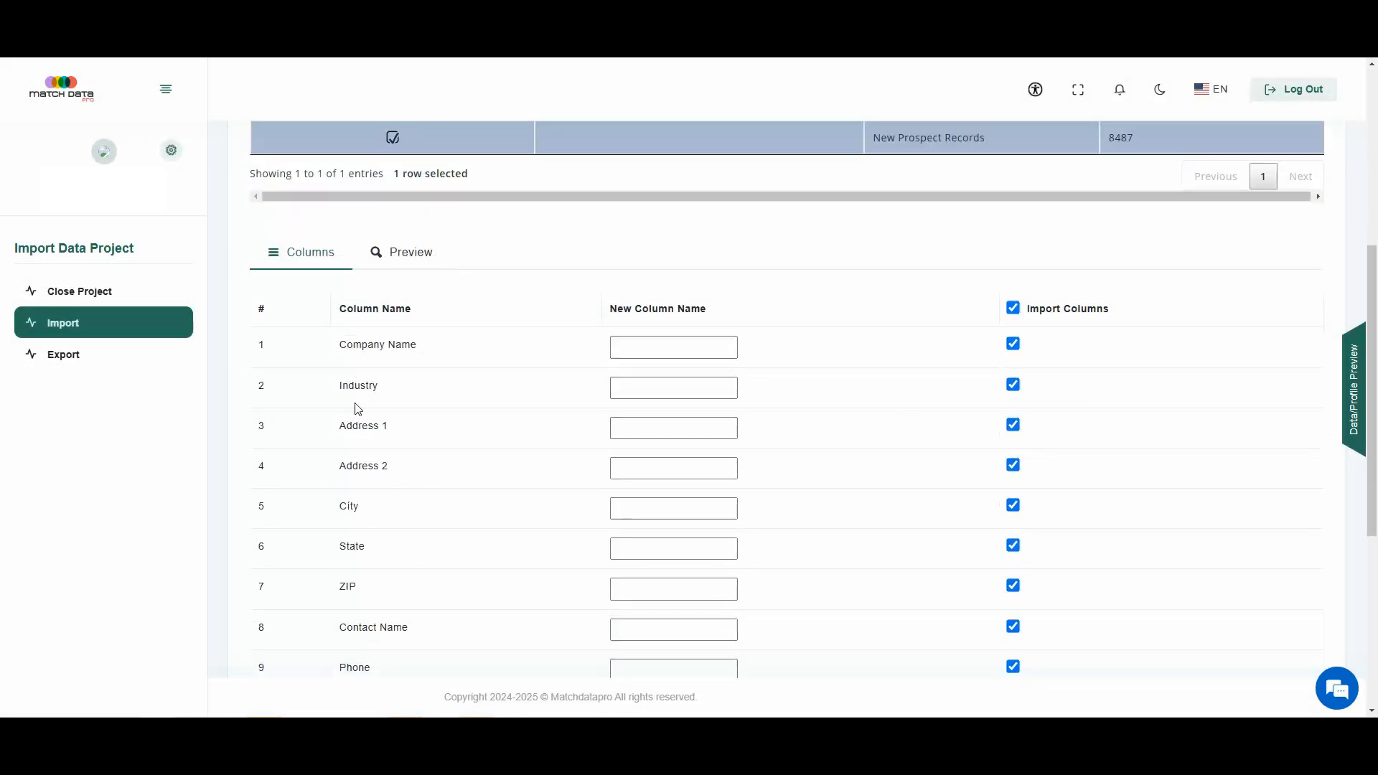
scroll(433, 409, down, 3)
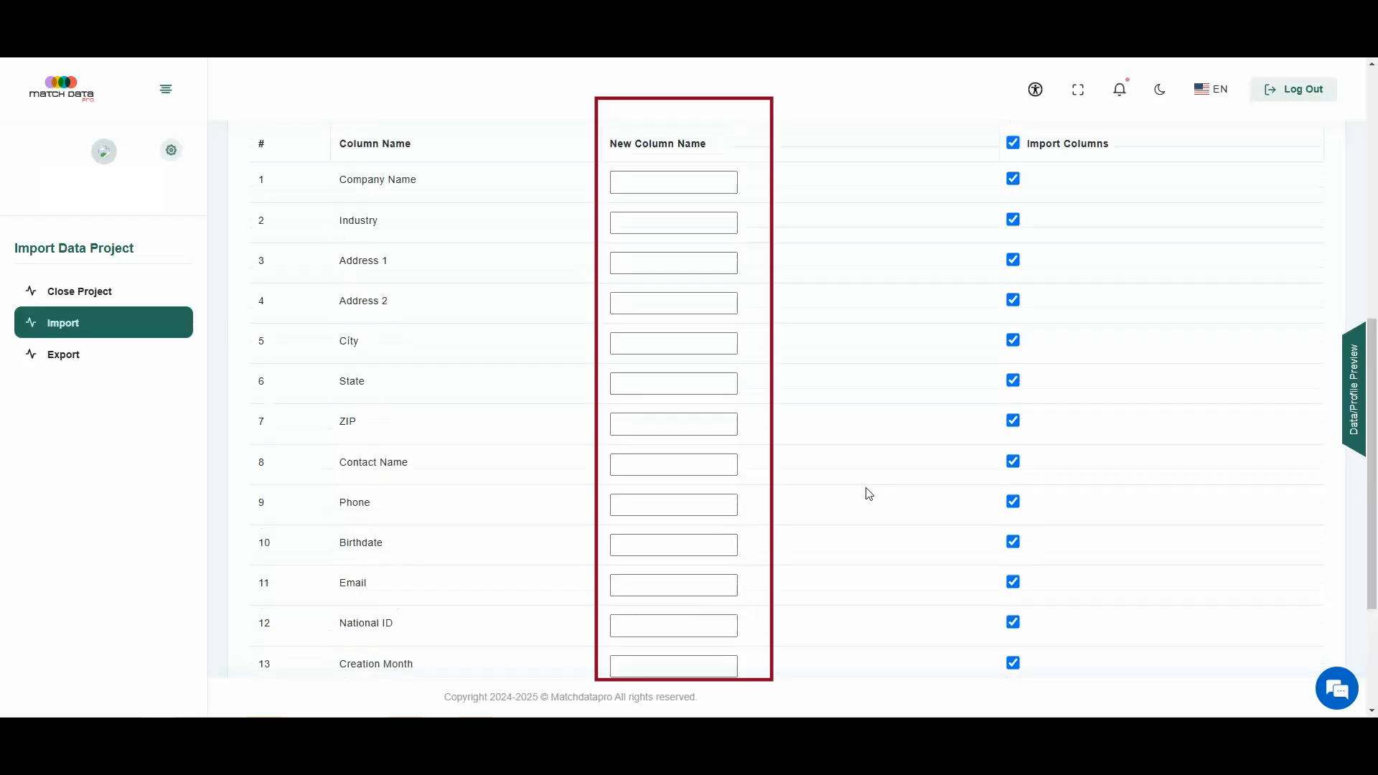
click(670, 585)
text(MyEmail)
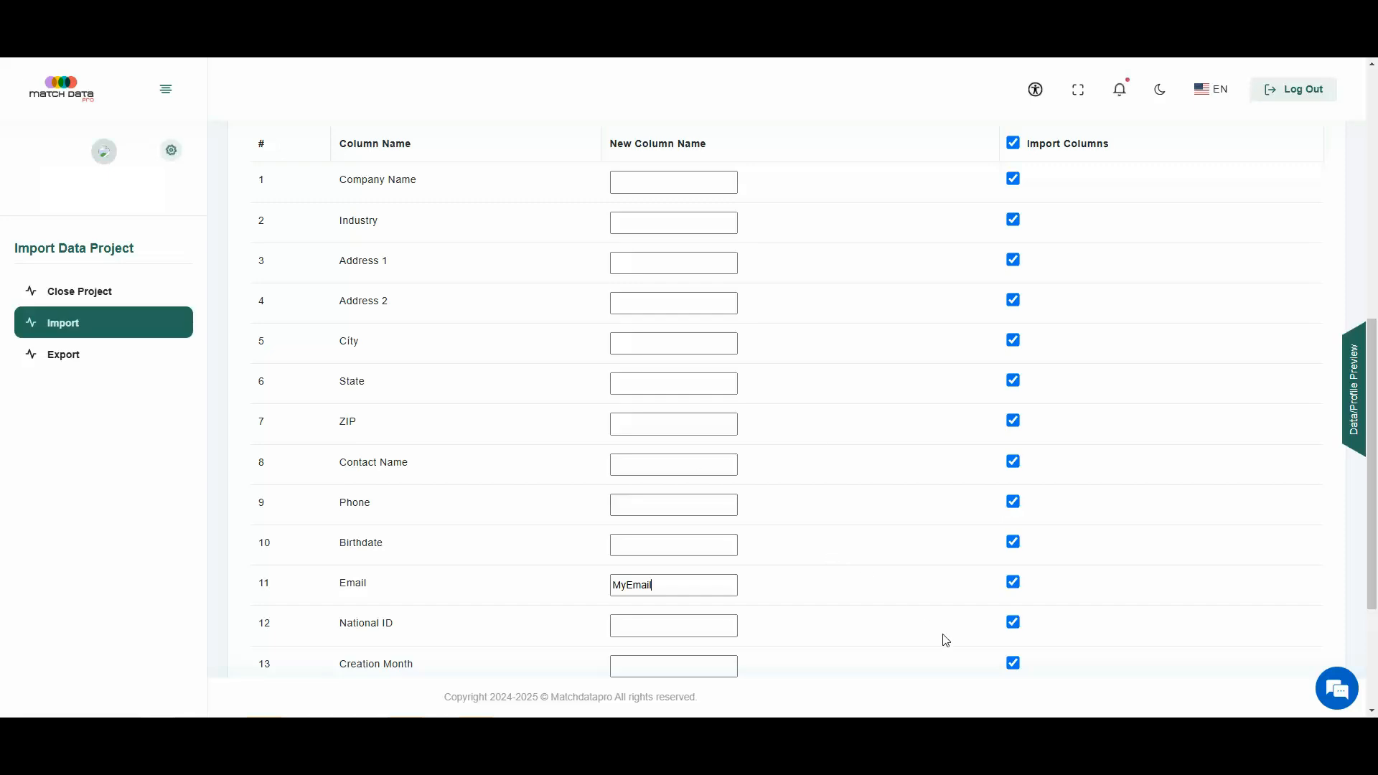
Step: Exclude the National ID column and run the Excel data source import
click(1012, 622)
scroll(1166, 581, up, 6)
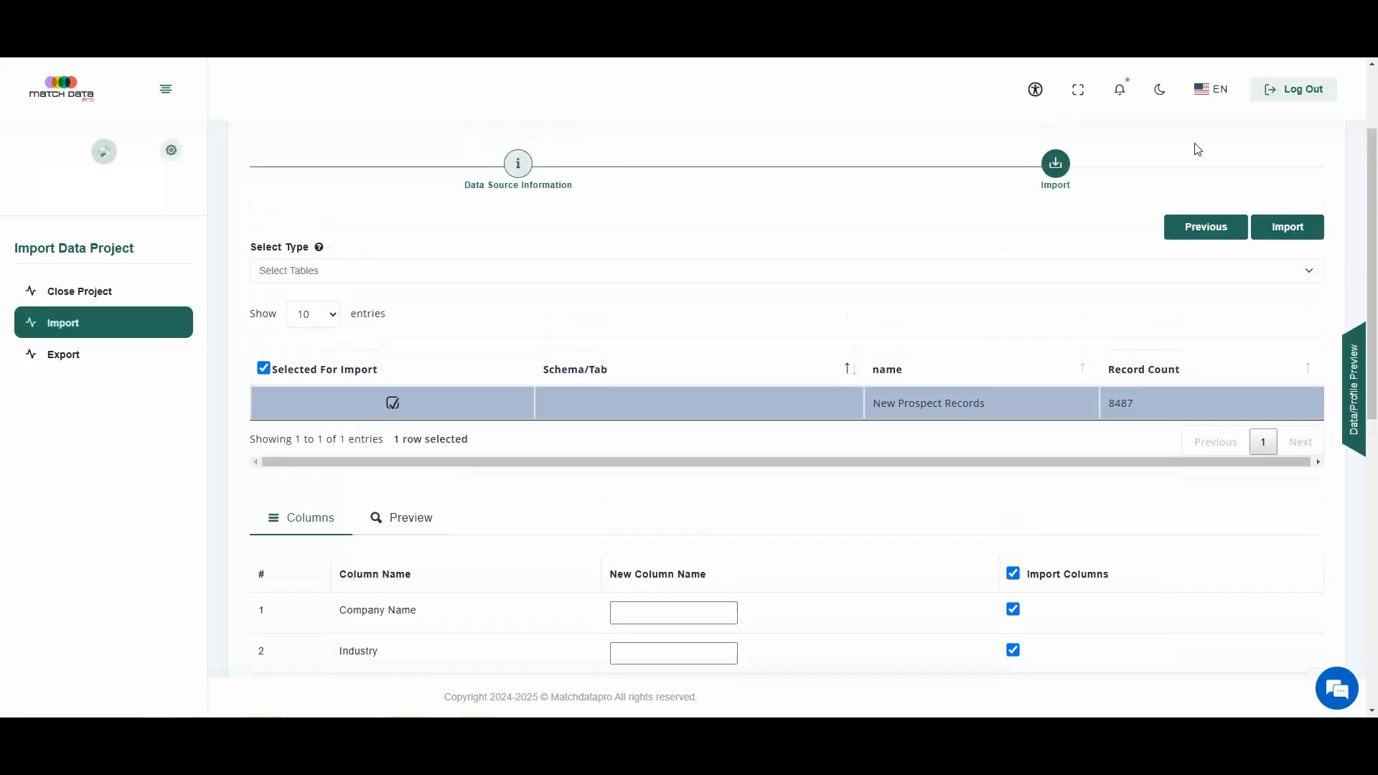
click(1280, 231)
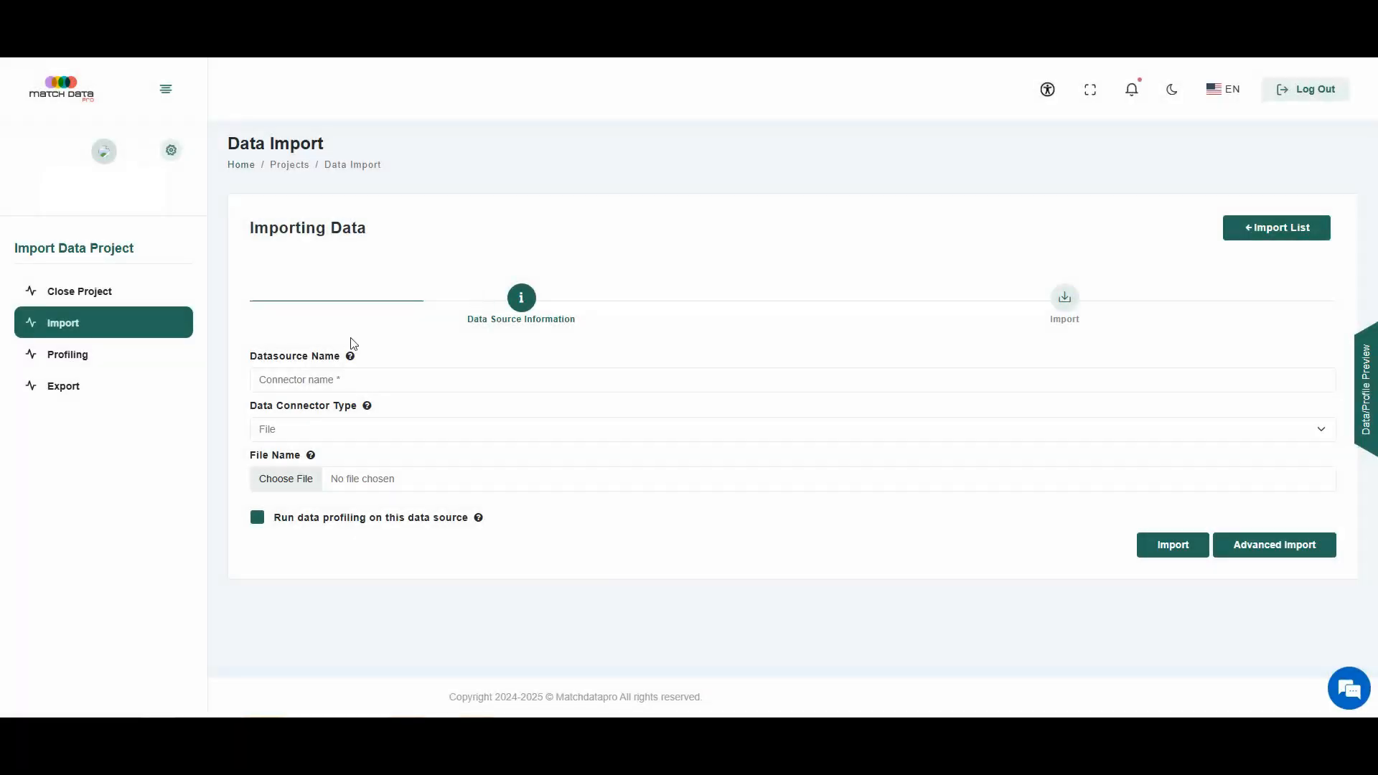
Step: Set up a Database data source named "MS SQL Data" with MS SQL Server as the database type
click(304, 429)
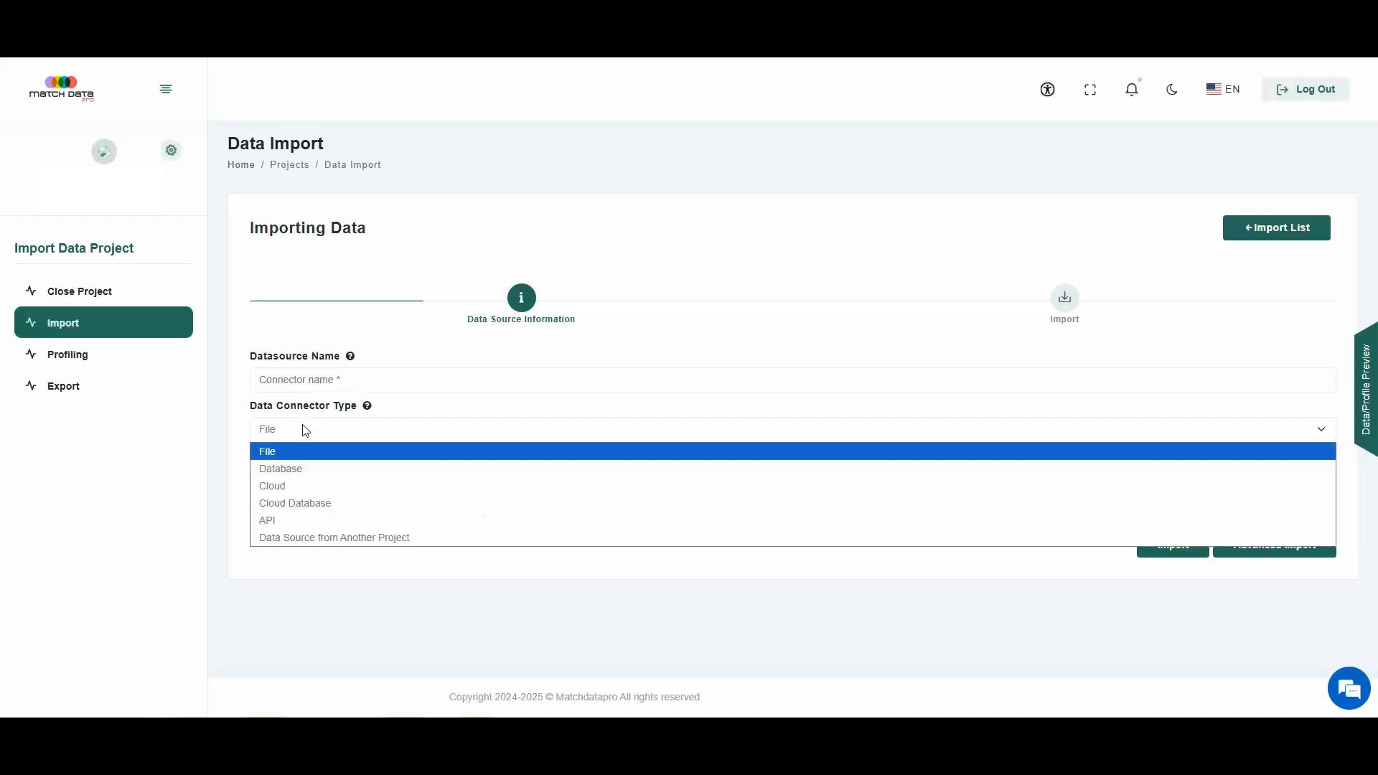
click(307, 468)
click(447, 376)
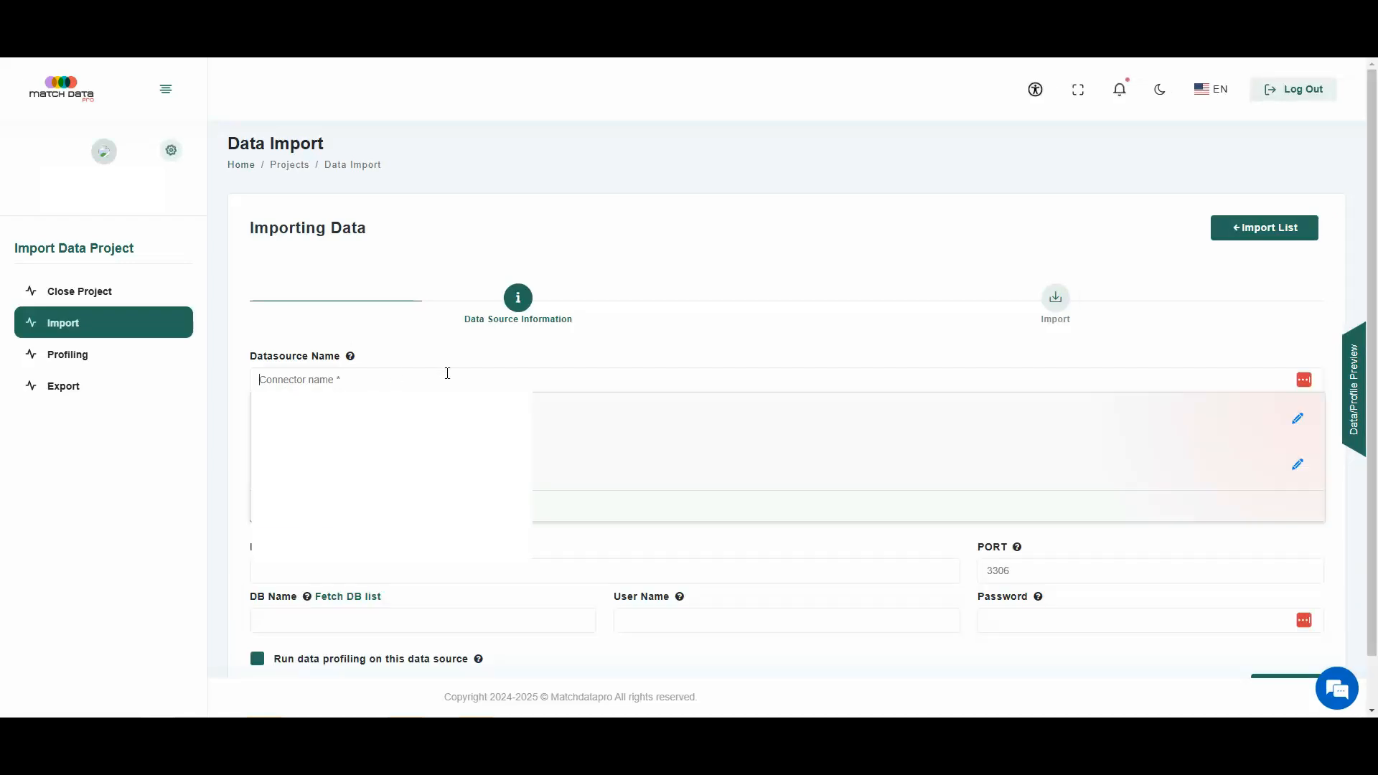
text(MS S)
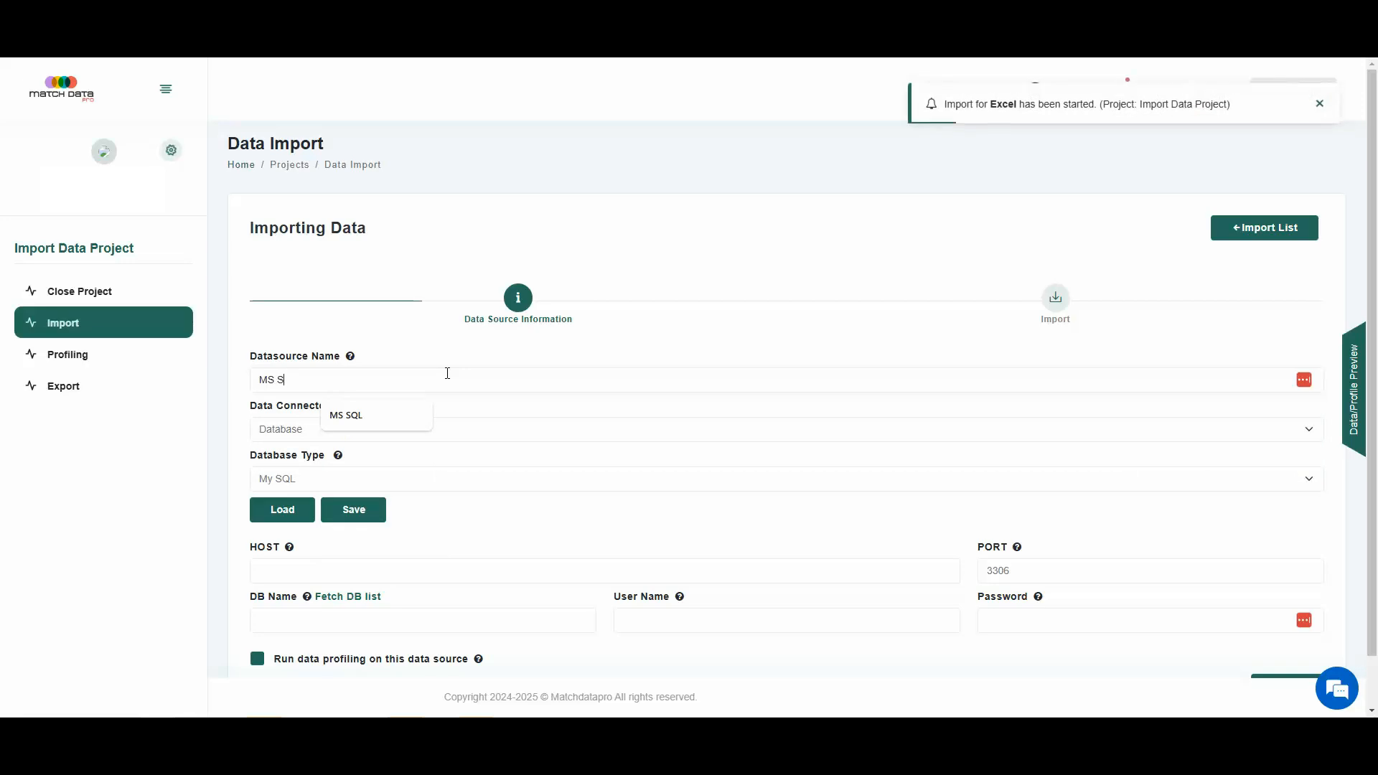
text(QL Data)
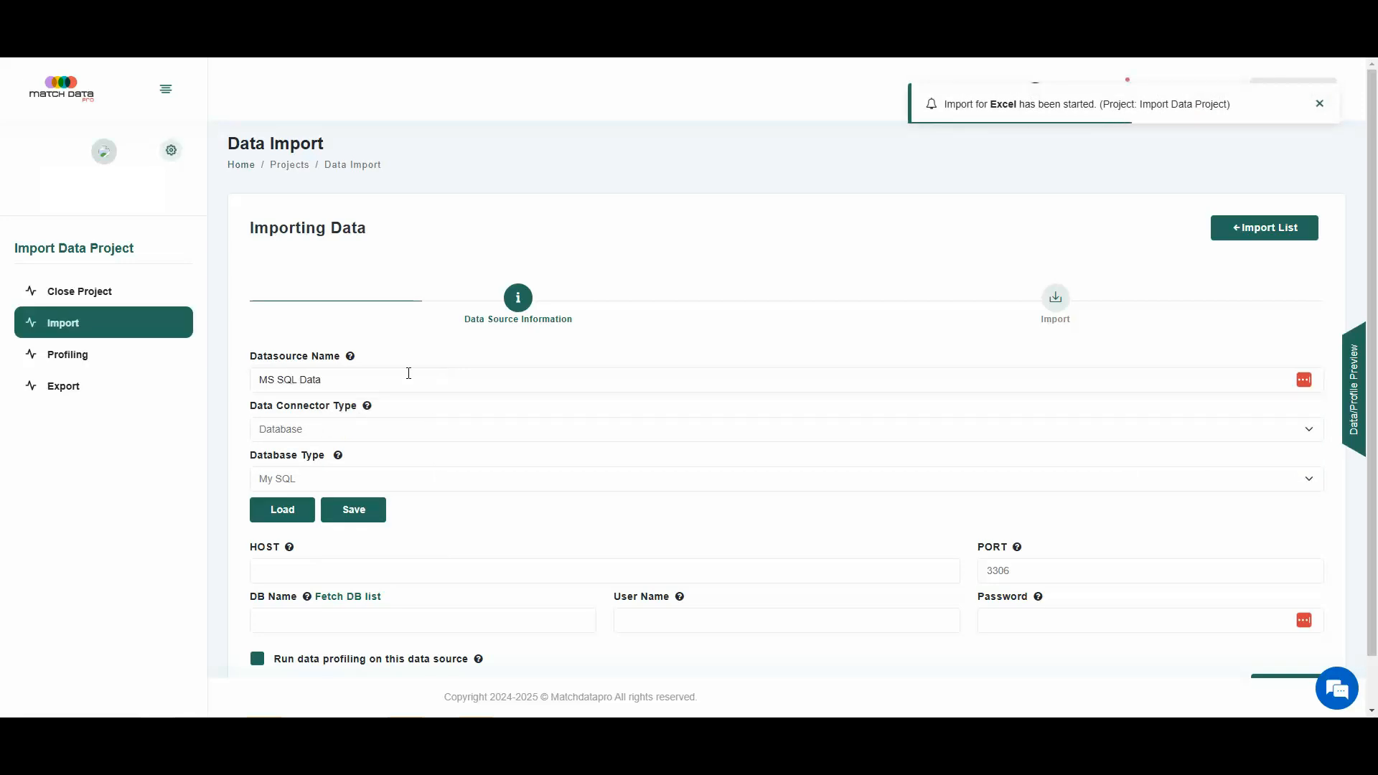
click(323, 480)
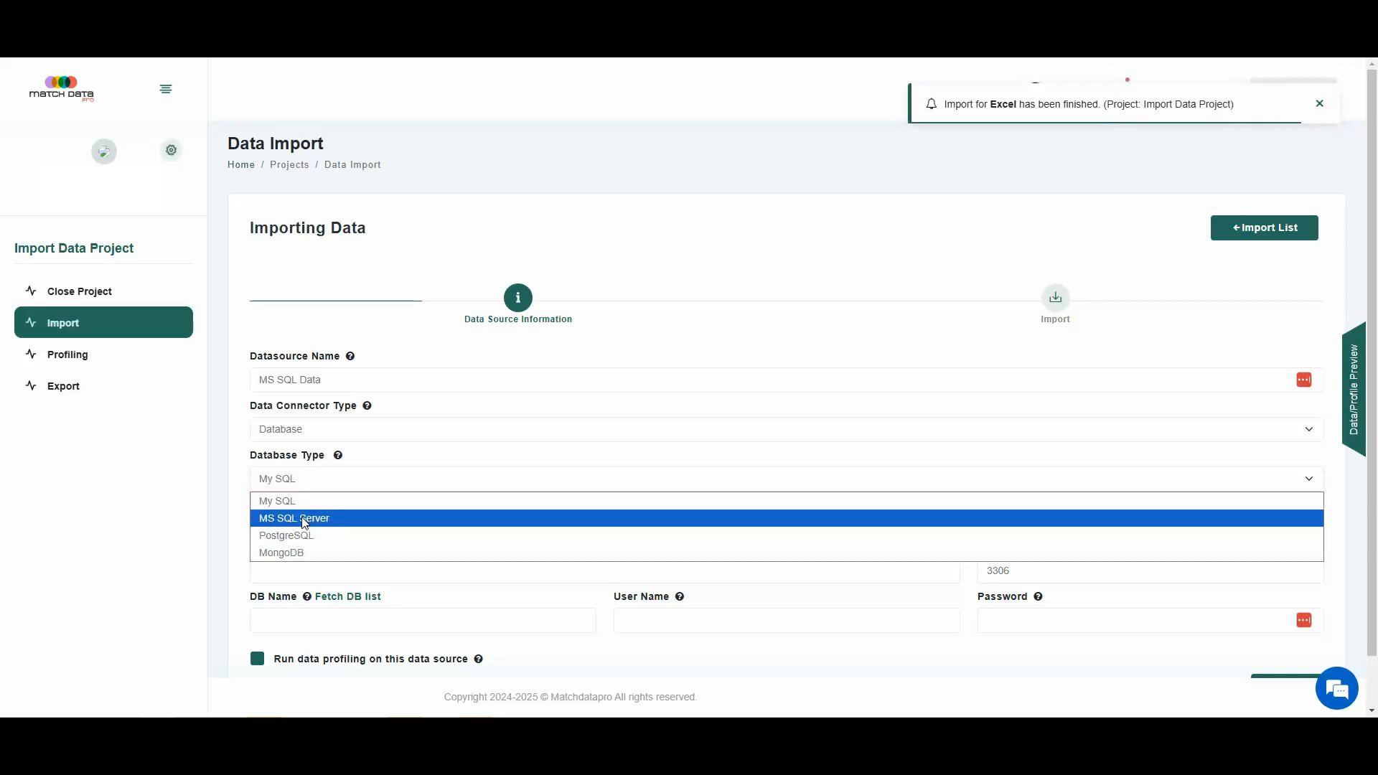
click(303, 520)
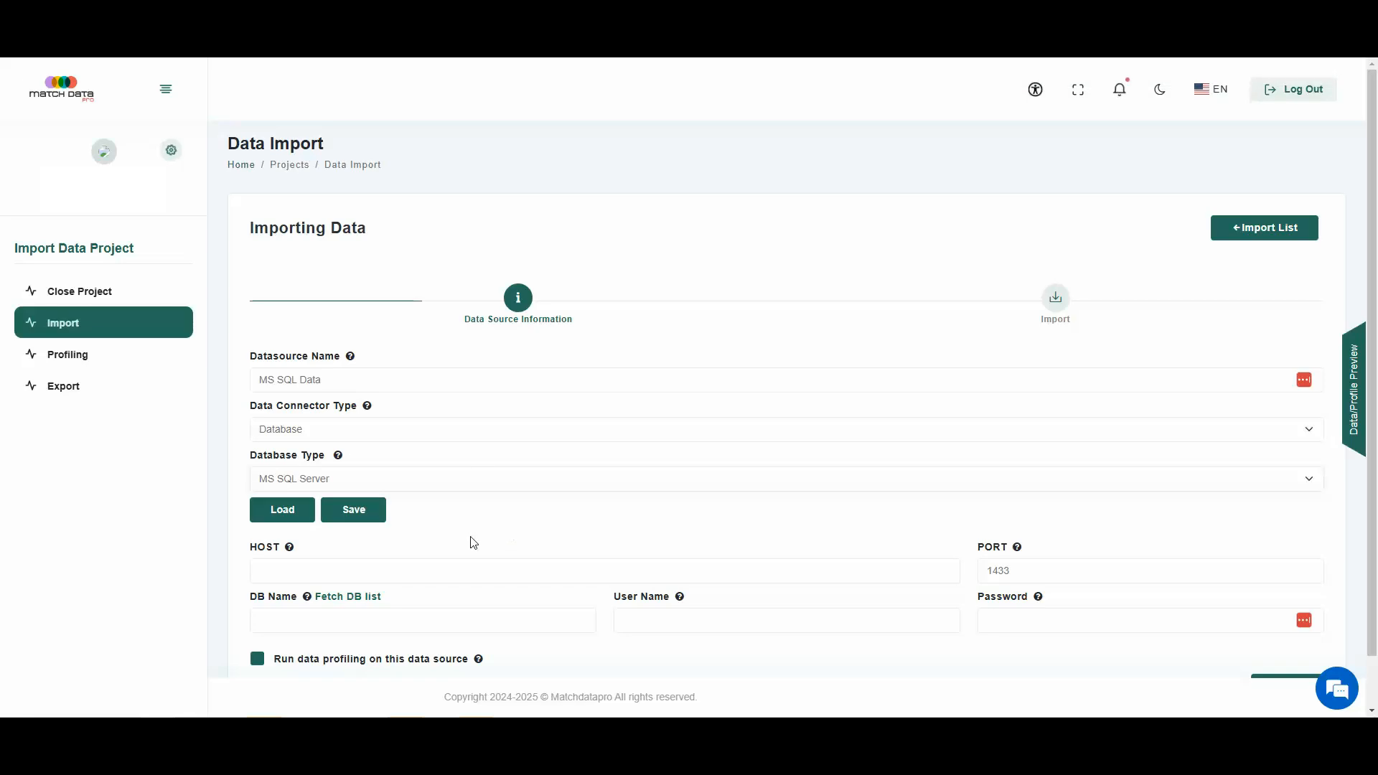
Step: Load the saved SQL Server credential into the database connection settings
scroll(470, 542, down, 1)
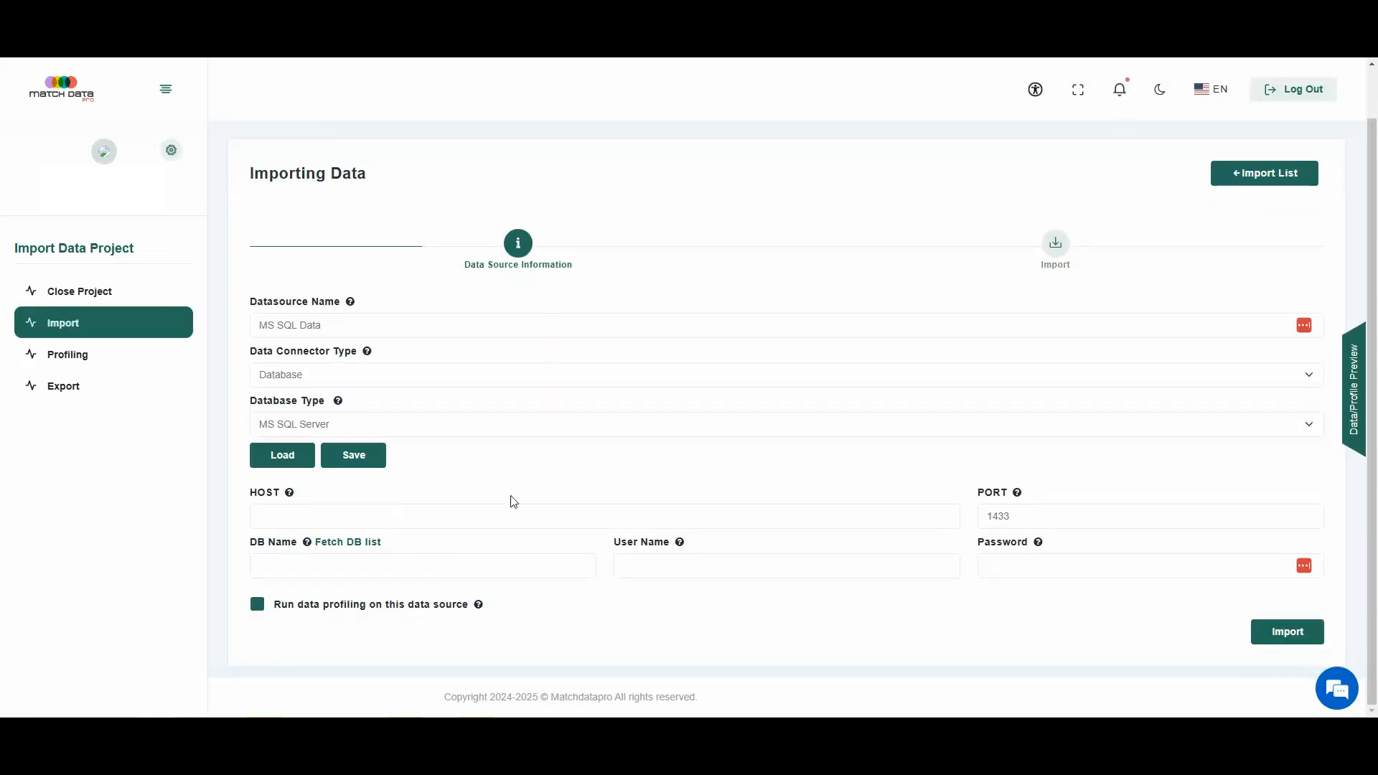
click(286, 456)
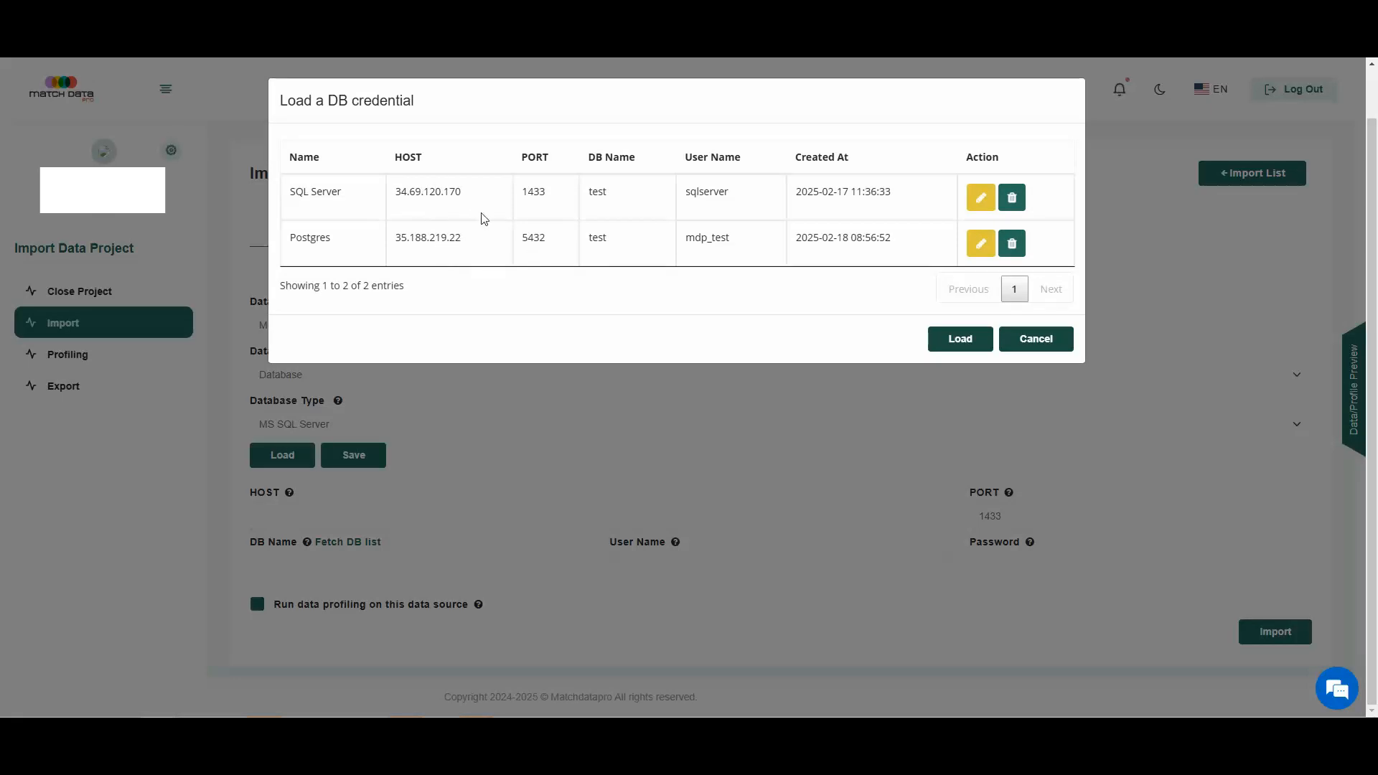
click(482, 212)
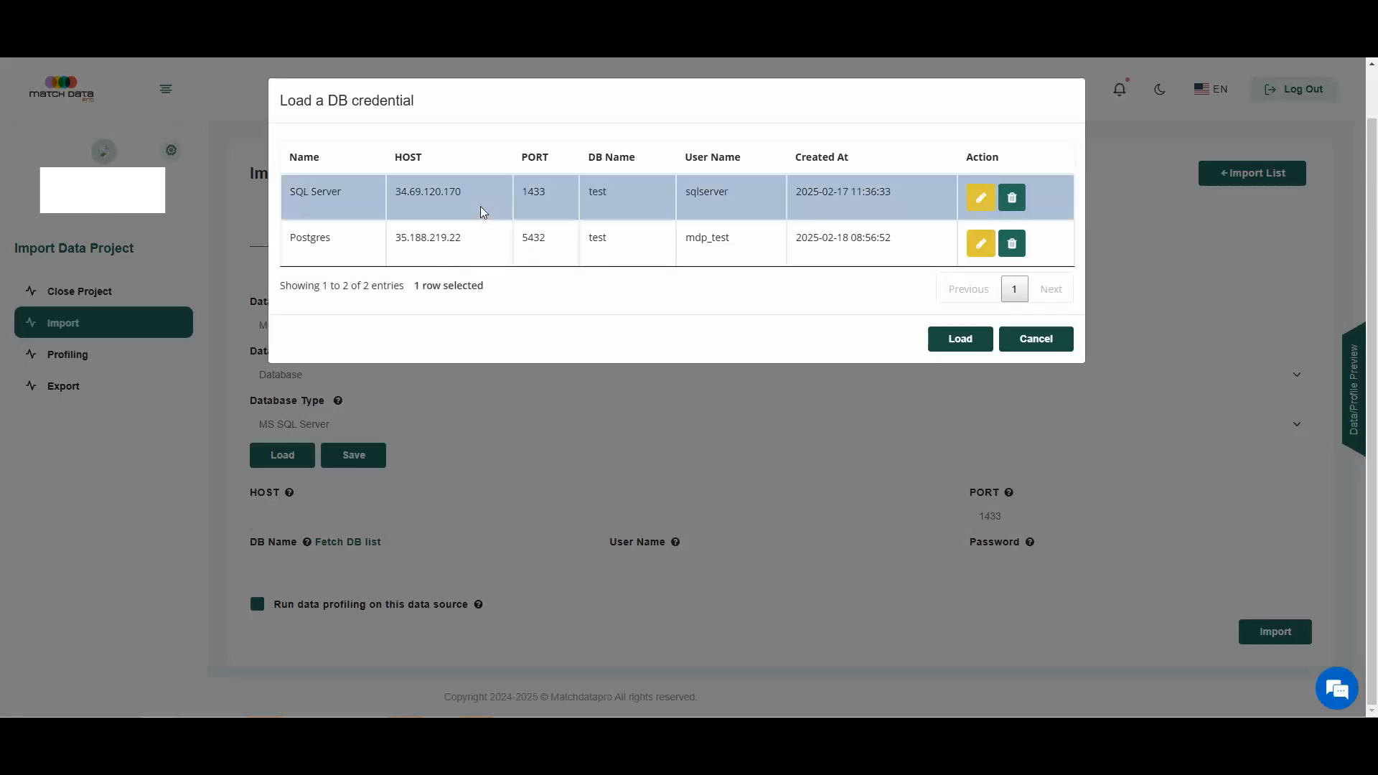
click(962, 338)
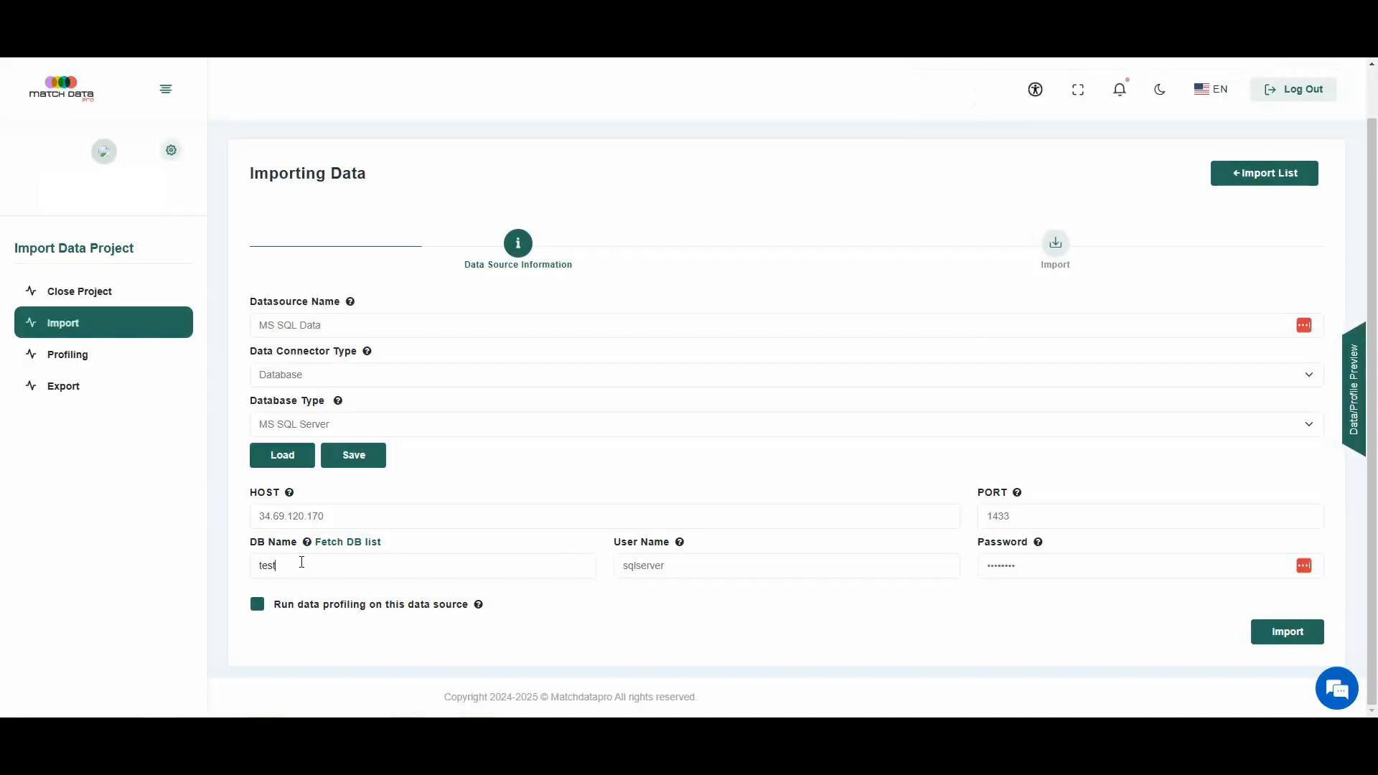
Step: Fetch the server's database list, choose the test database and proceed to its table selection
drag(301, 563, 258, 564)
click(464, 542)
click(369, 544)
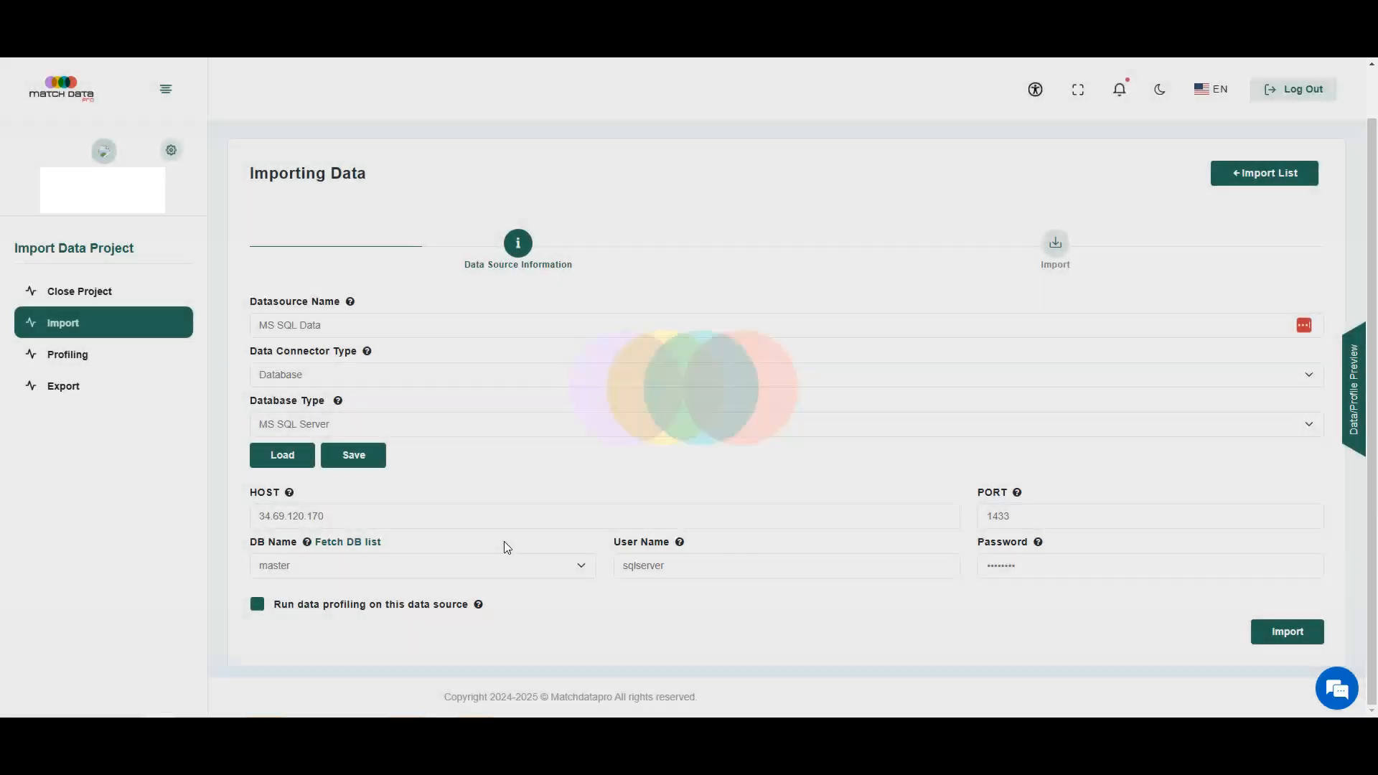
click(327, 571)
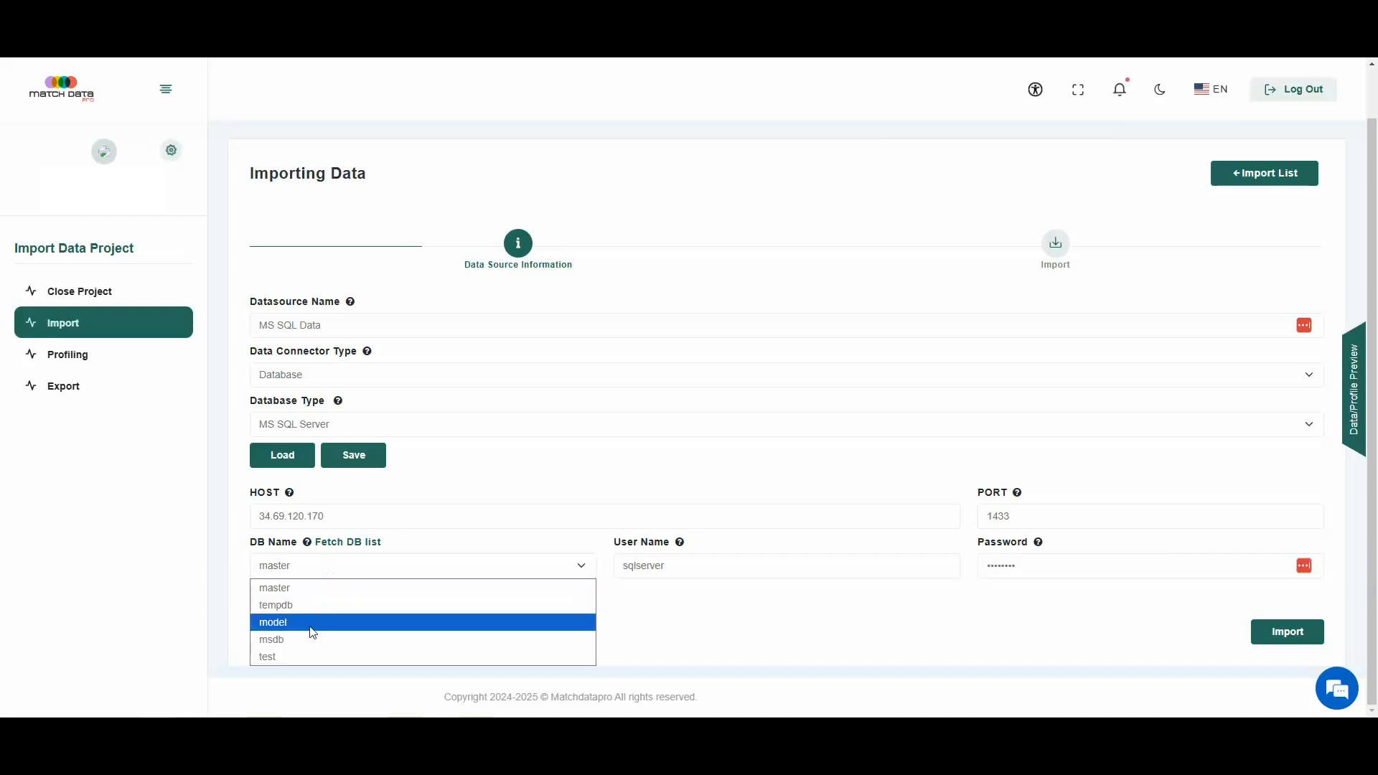
click(307, 655)
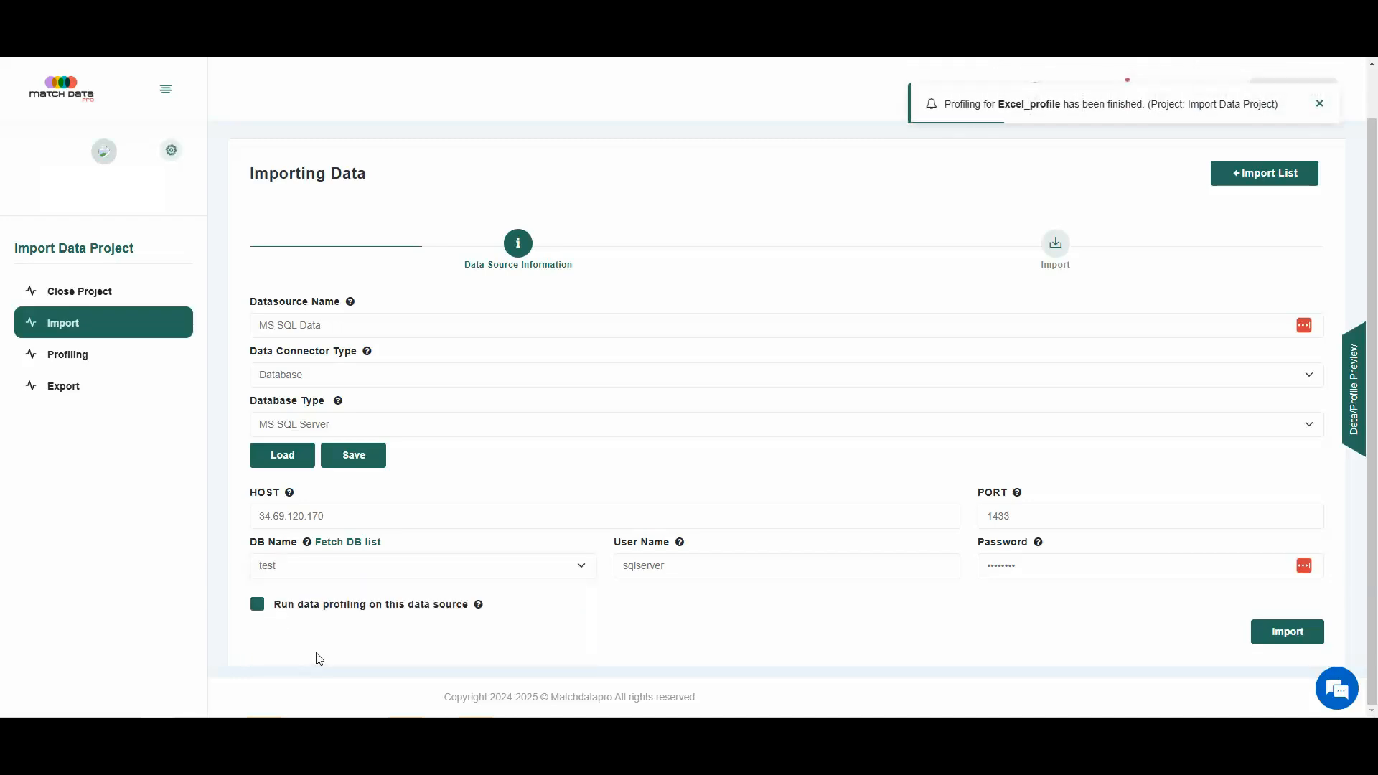
click(1284, 632)
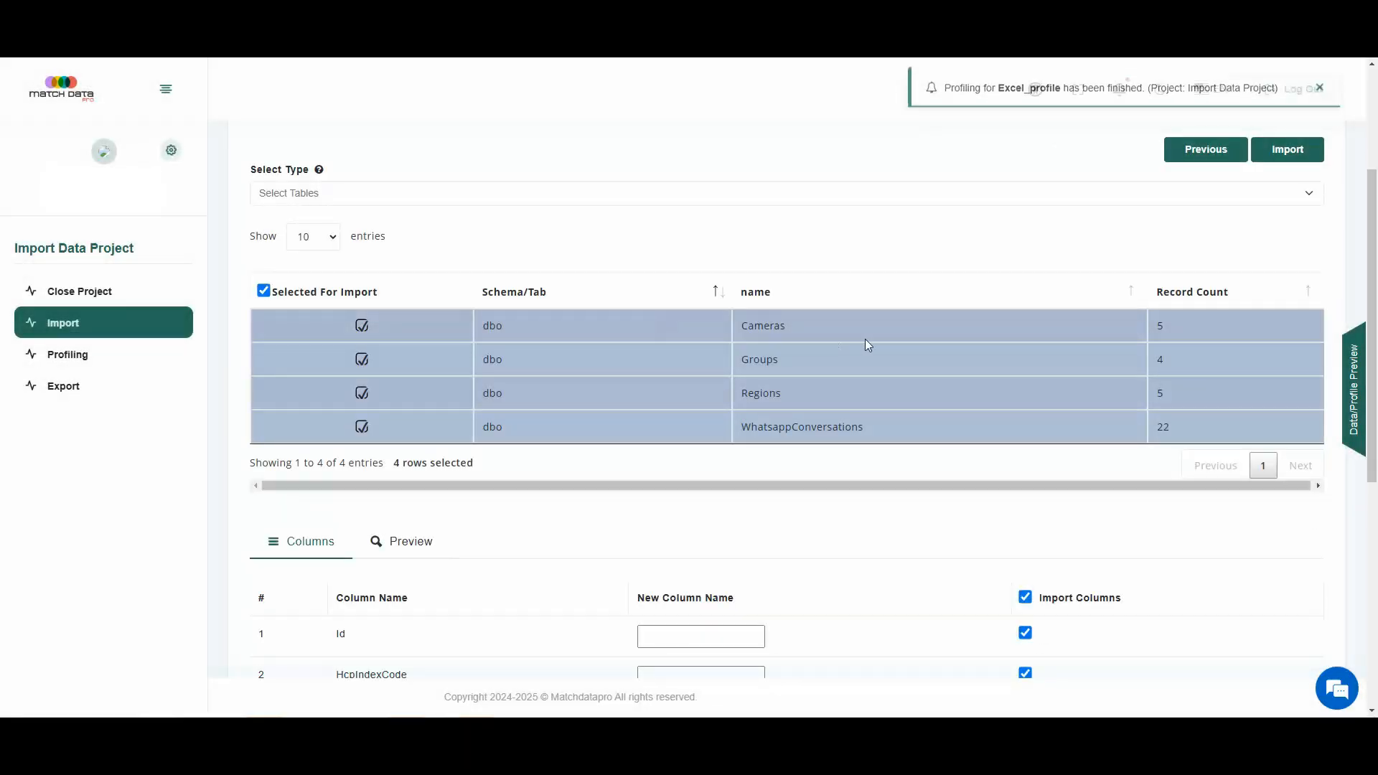
Step: Toggle the selection of all tables off and on, and copy the table name WhatsappConversations
click(263, 290)
click(263, 290)
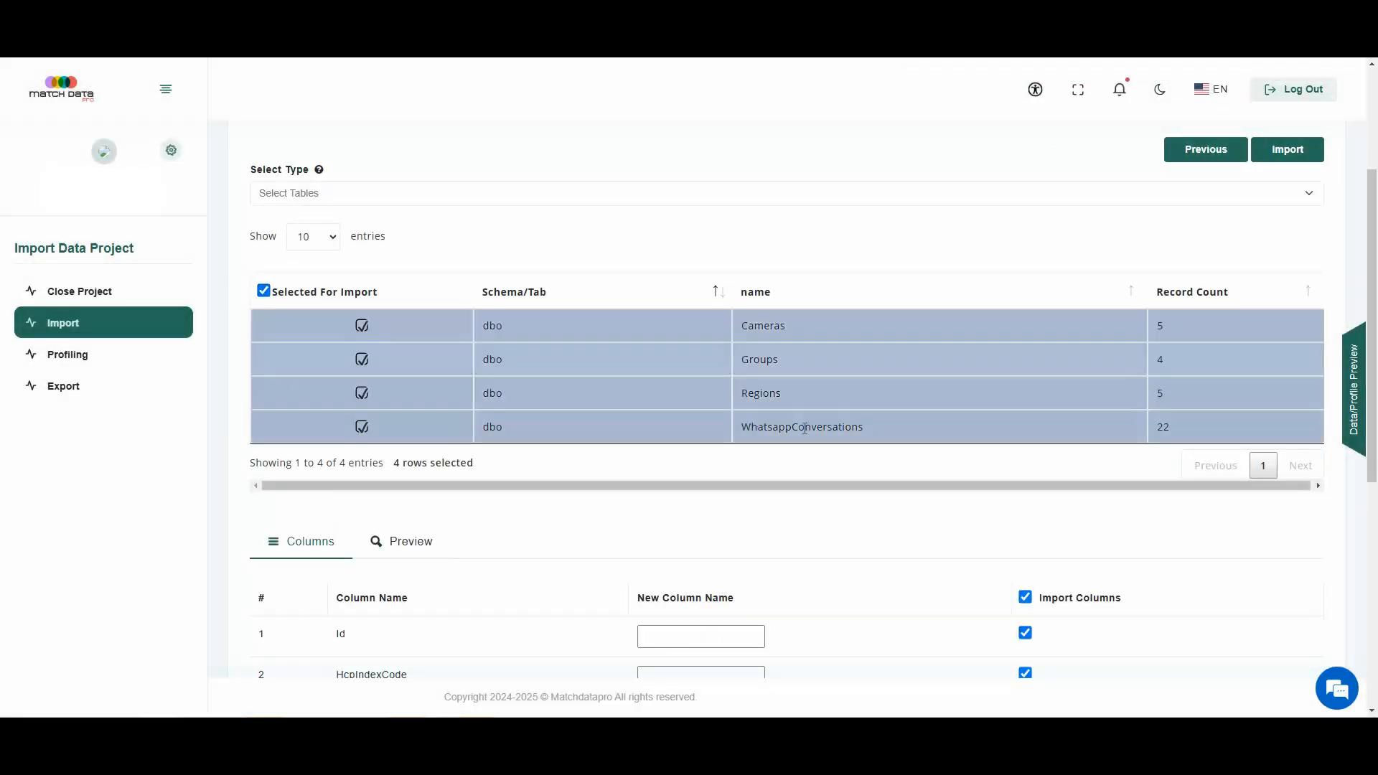
double_click(874, 438)
key(ctrl+c)
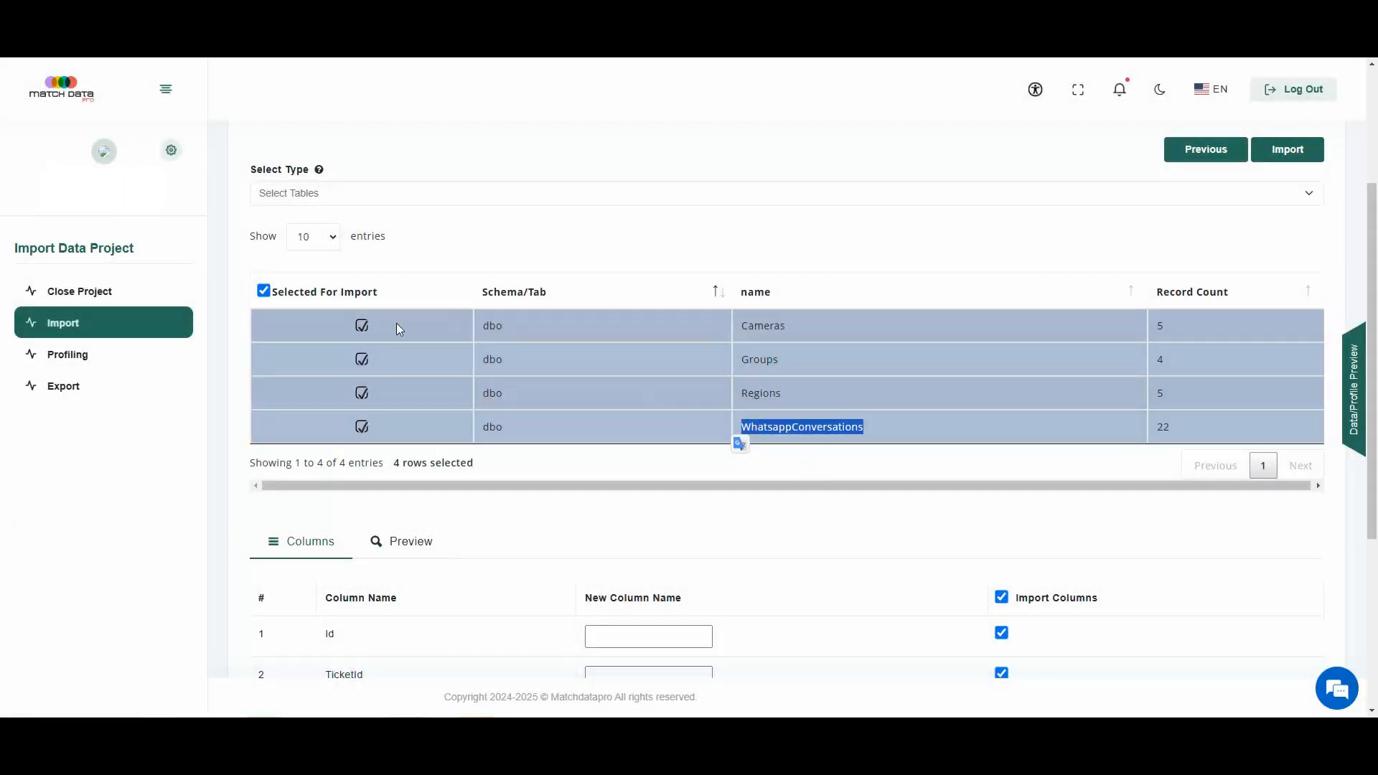
Step: Deselect all tables and switch the import selection type to Run Queries
click(264, 289)
click(338, 197)
click(328, 228)
Step: Enter the input query Select * from WhatsappConversations limit 5;
click(387, 264)
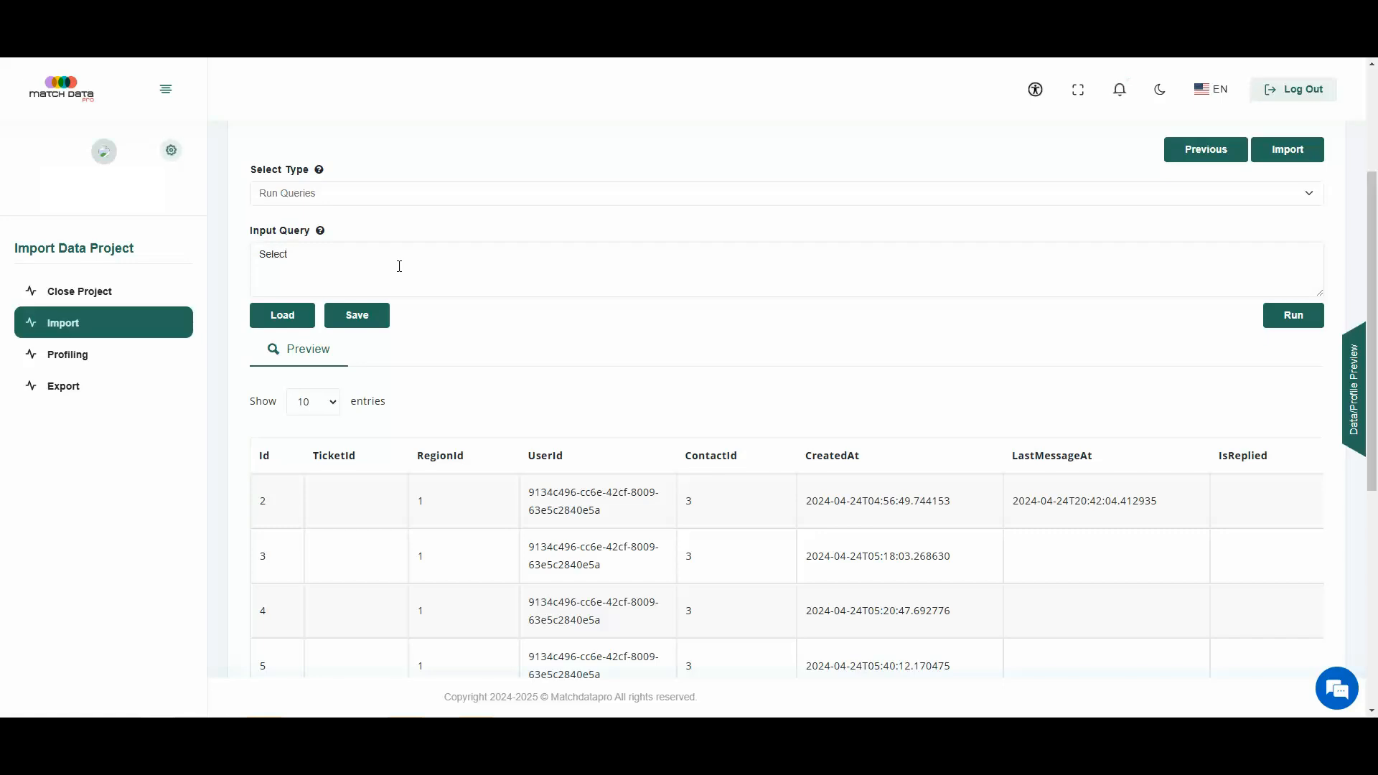
text(Select * from)
key(ctrl+v)
text(limit 5;)
Step: View the dialogs for saving and for loading a database query, cancelling both
click(356, 315)
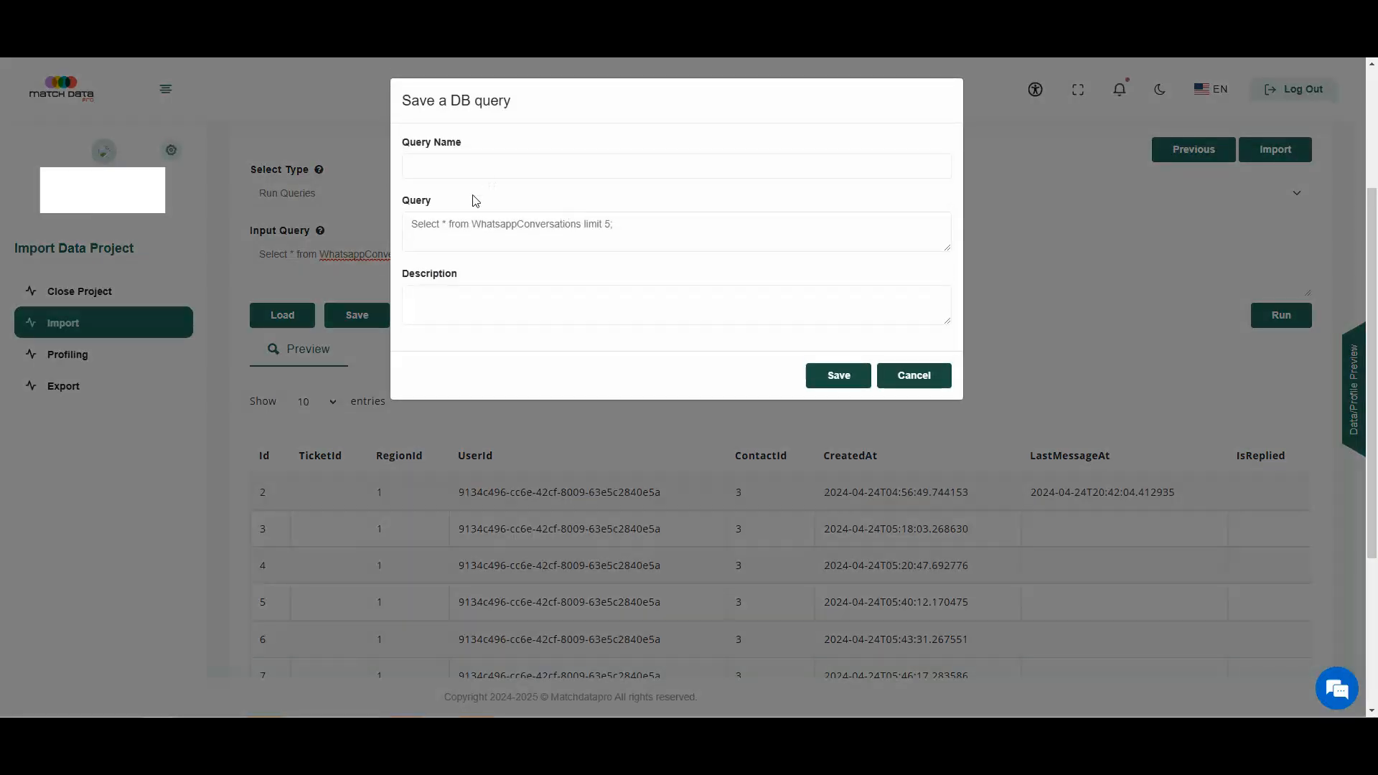
click(914, 376)
click(295, 315)
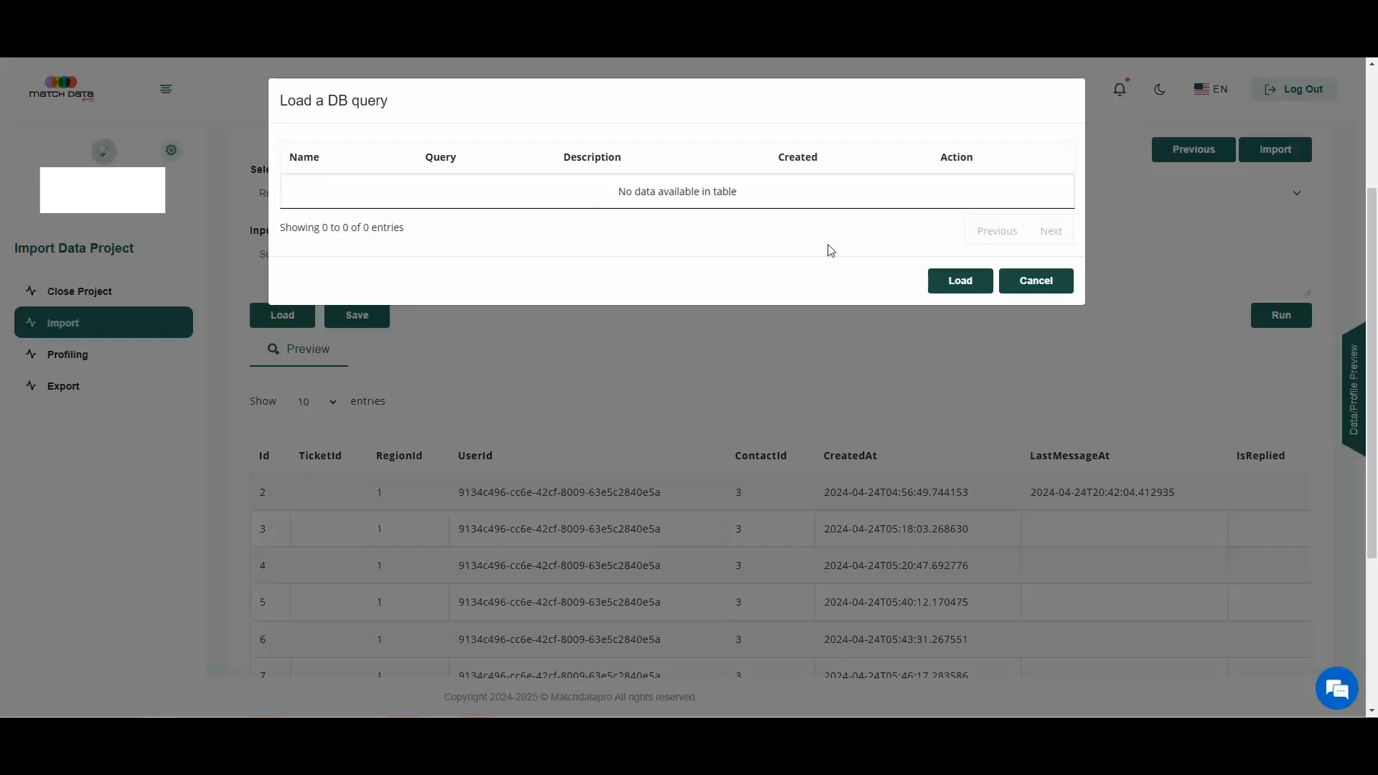
click(1037, 281)
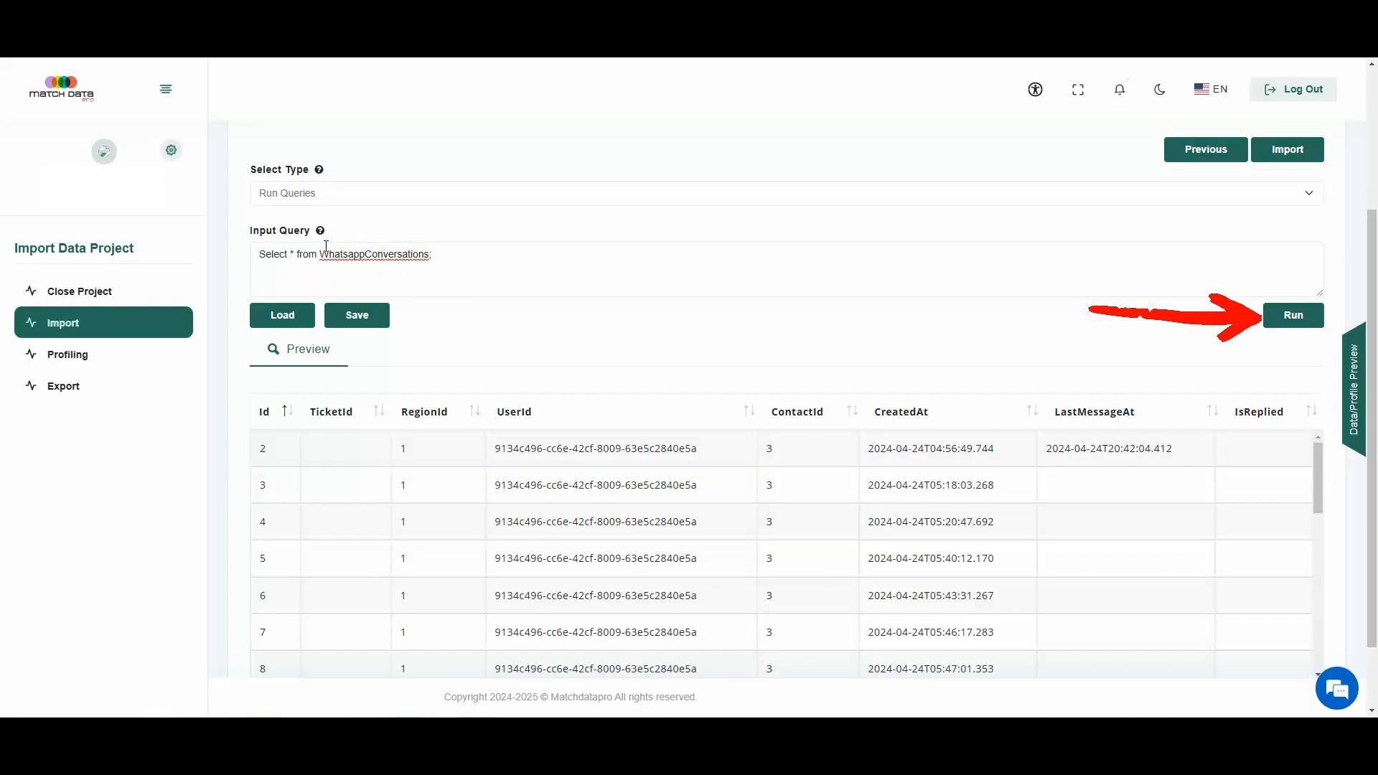
Step: Import the data returned by the query Select * from WhatsappConversations;
click(1280, 152)
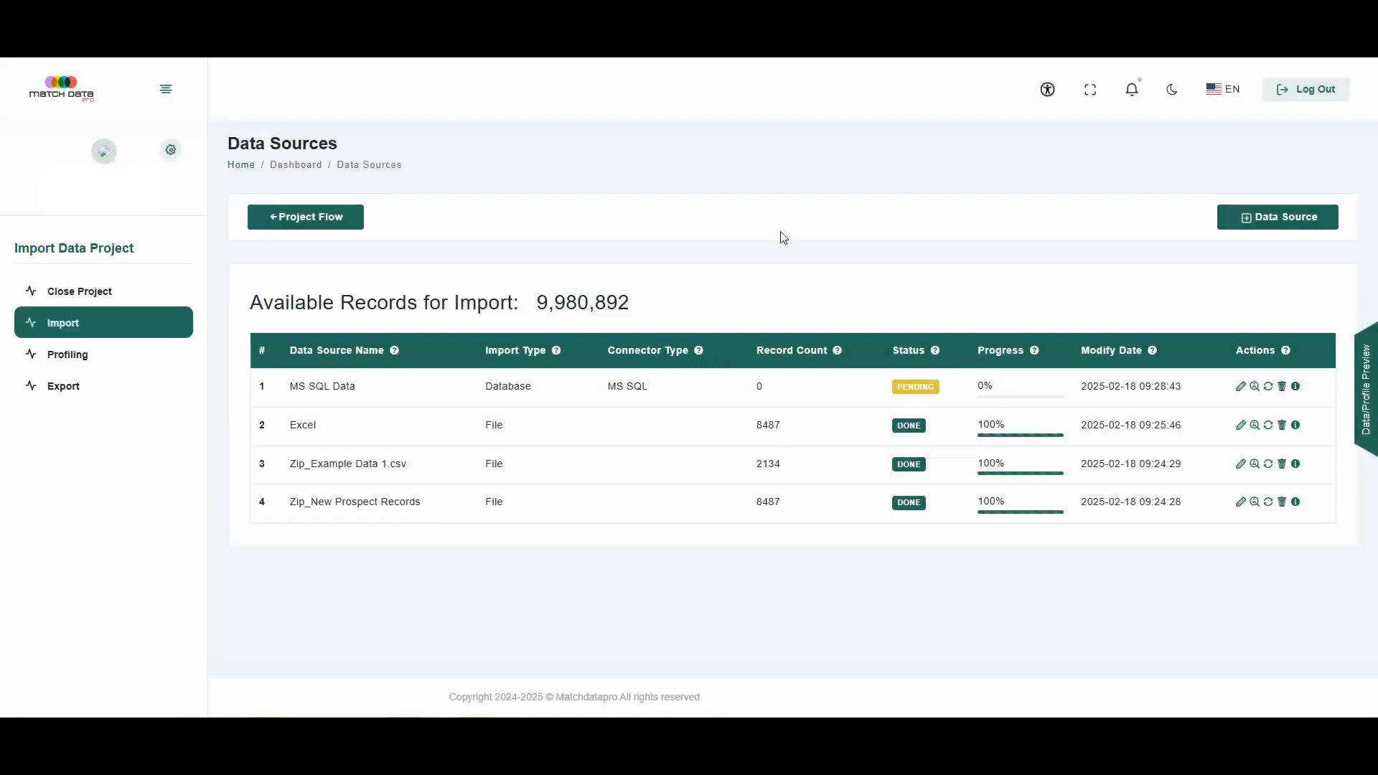
Step: Set up a new Cloud data source of type Google Drive and provide the spreadsheet's public sharing URL
click(1287, 219)
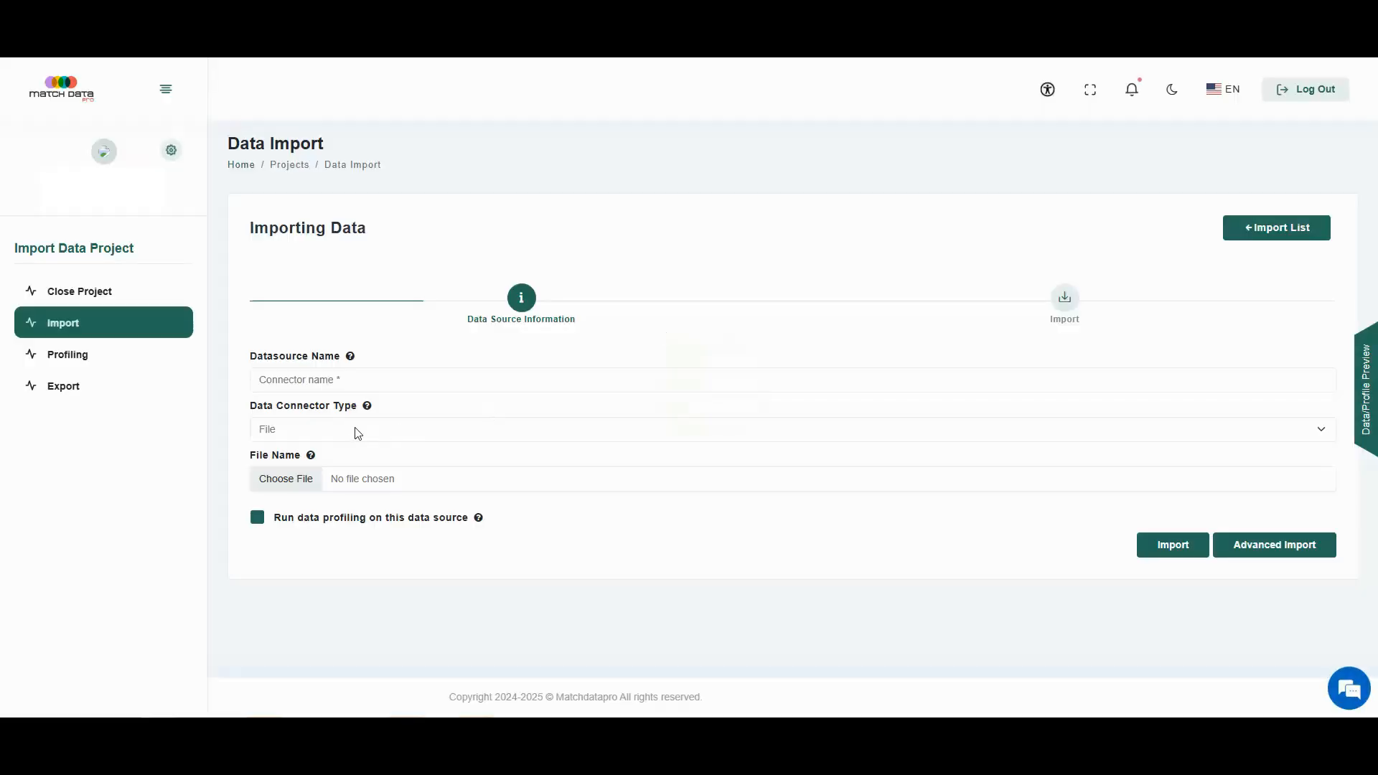
click(357, 431)
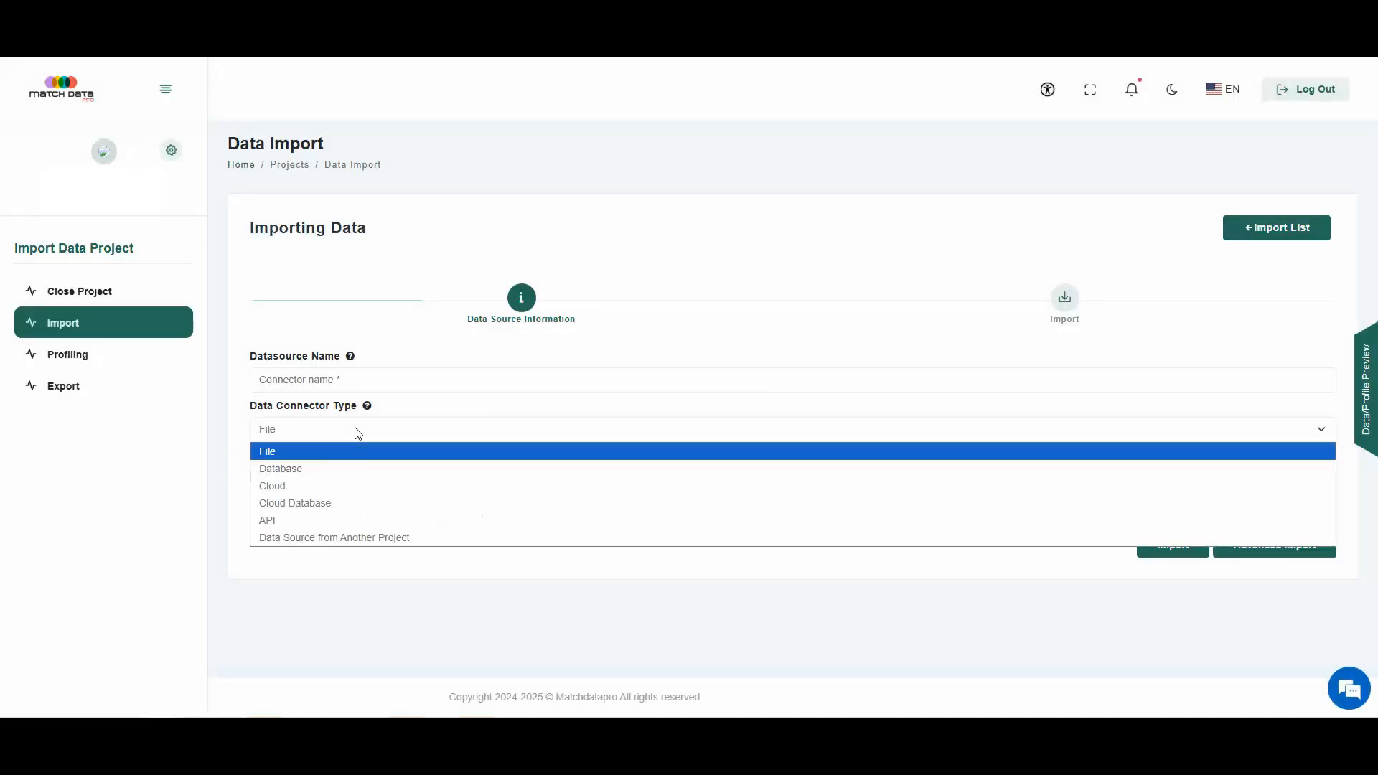
click(305, 484)
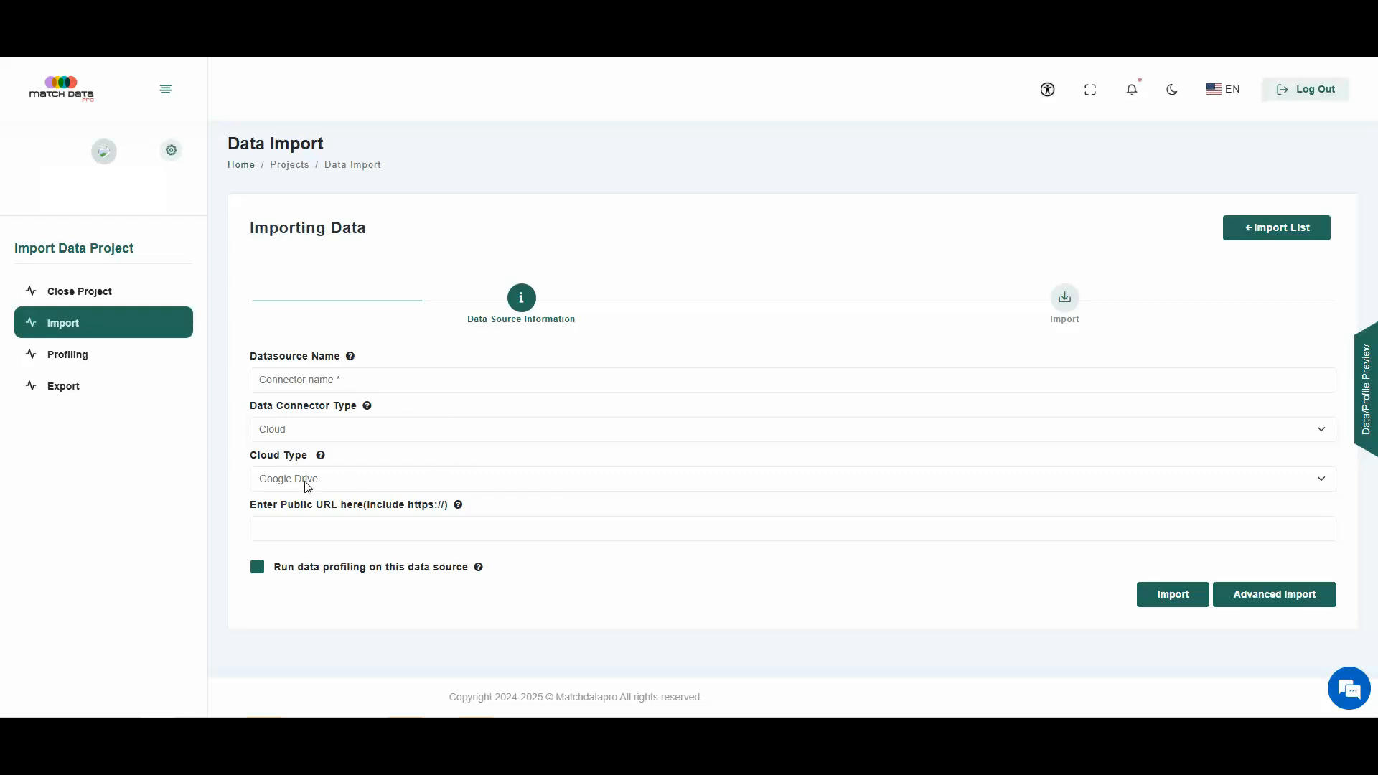
click(305, 481)
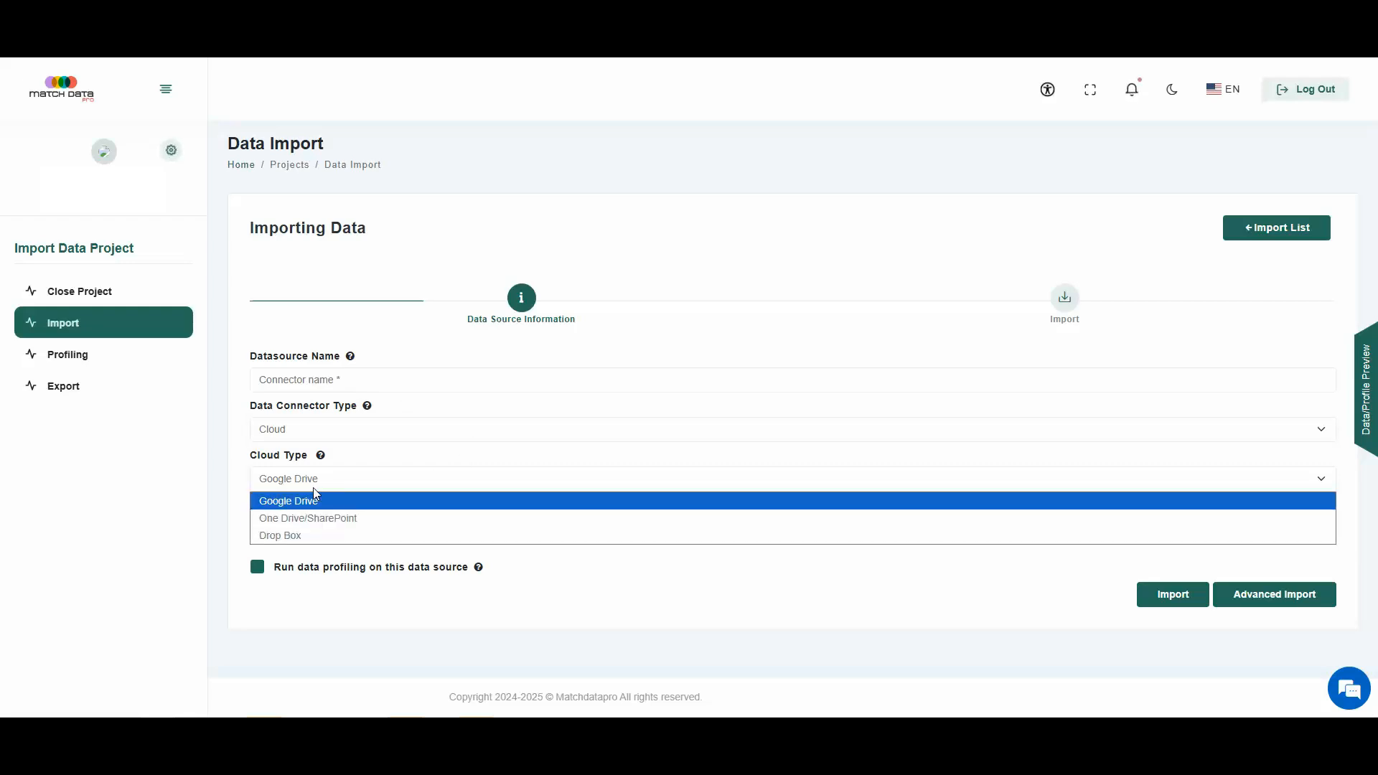
click(228, 470)
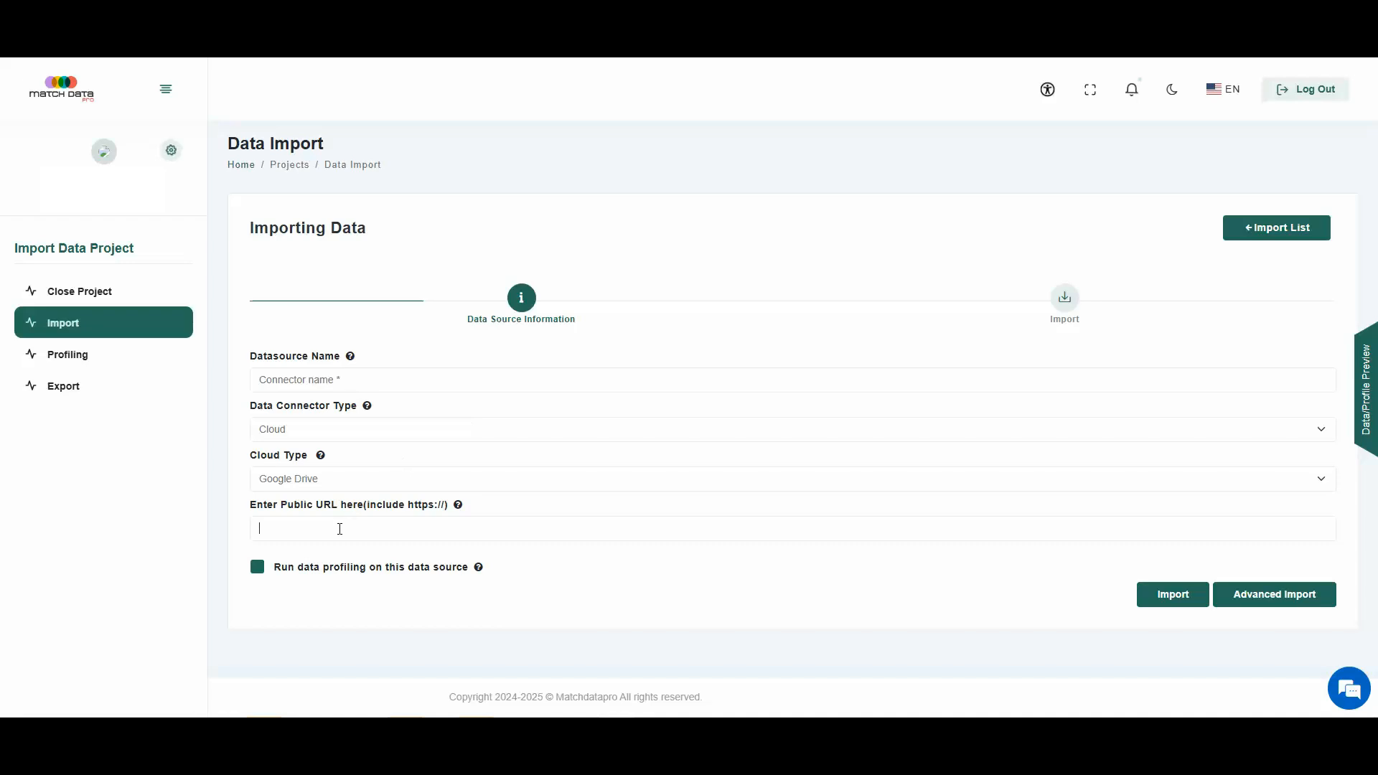
key(ctrl+v)
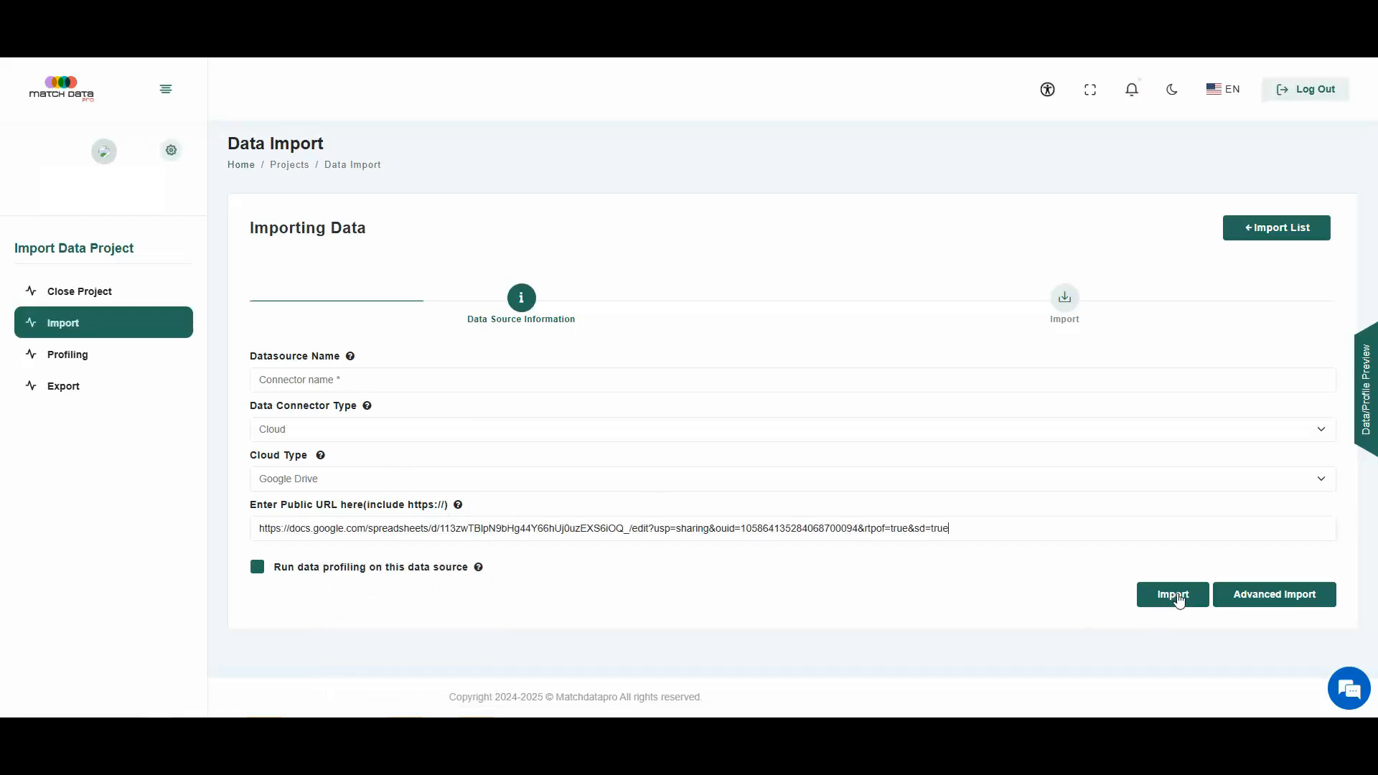
Step: Name the Google Drive data source Drive Data and import it
click(356, 380)
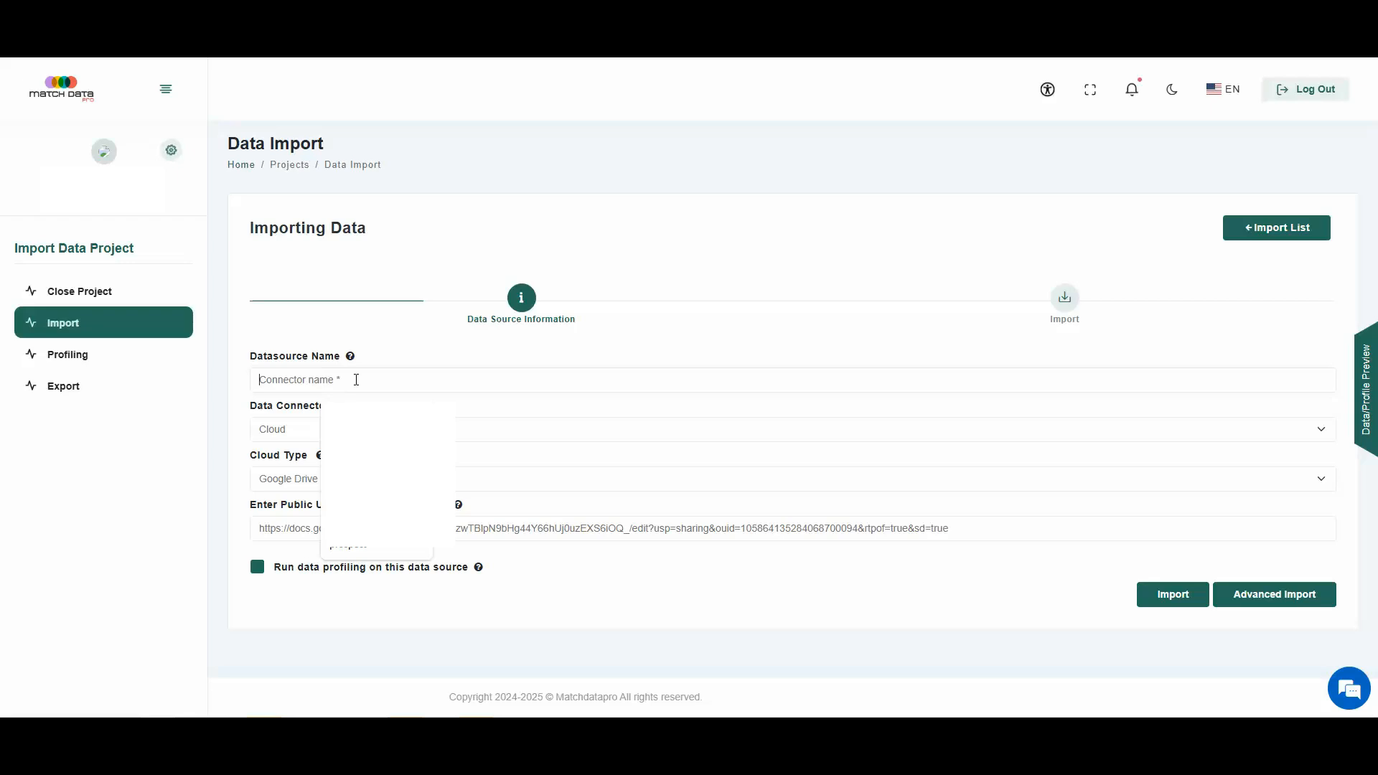
text(Driv)
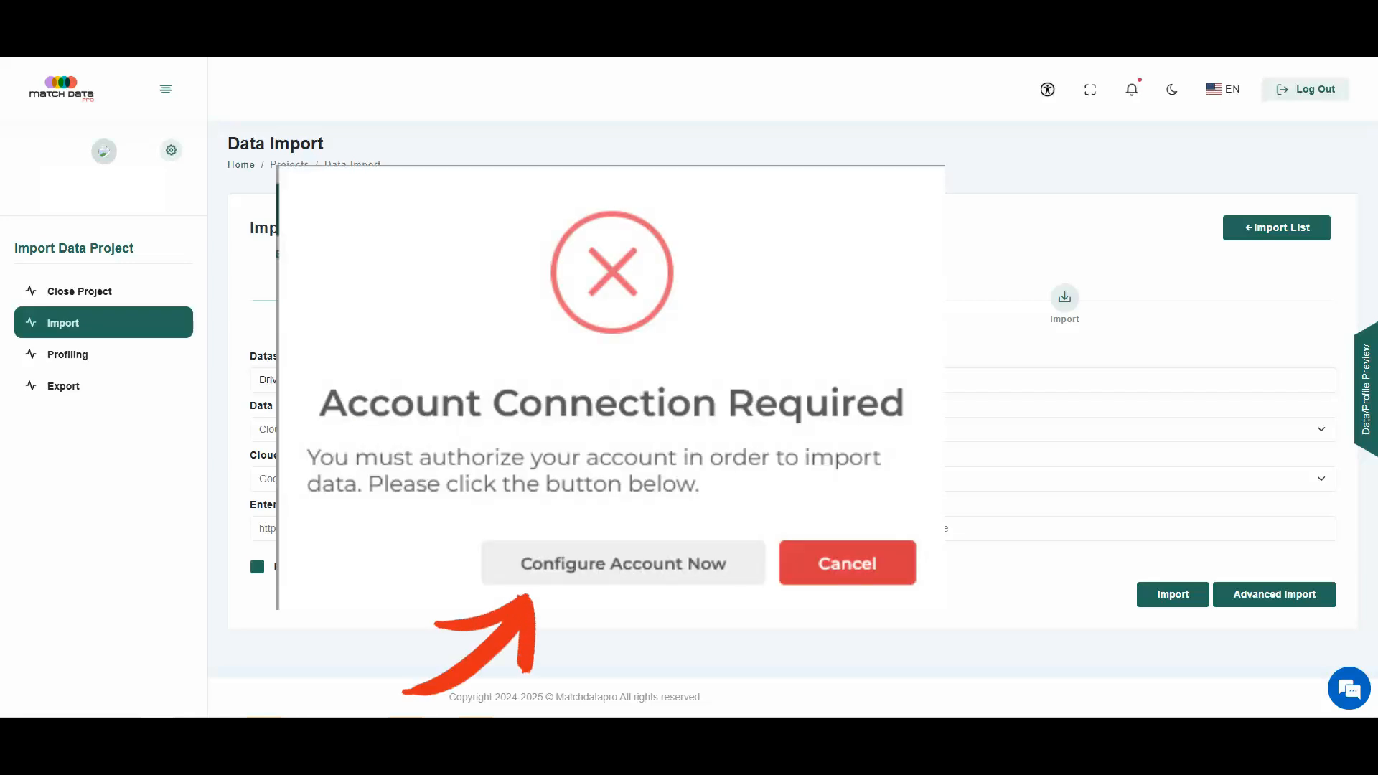
text(e Data)
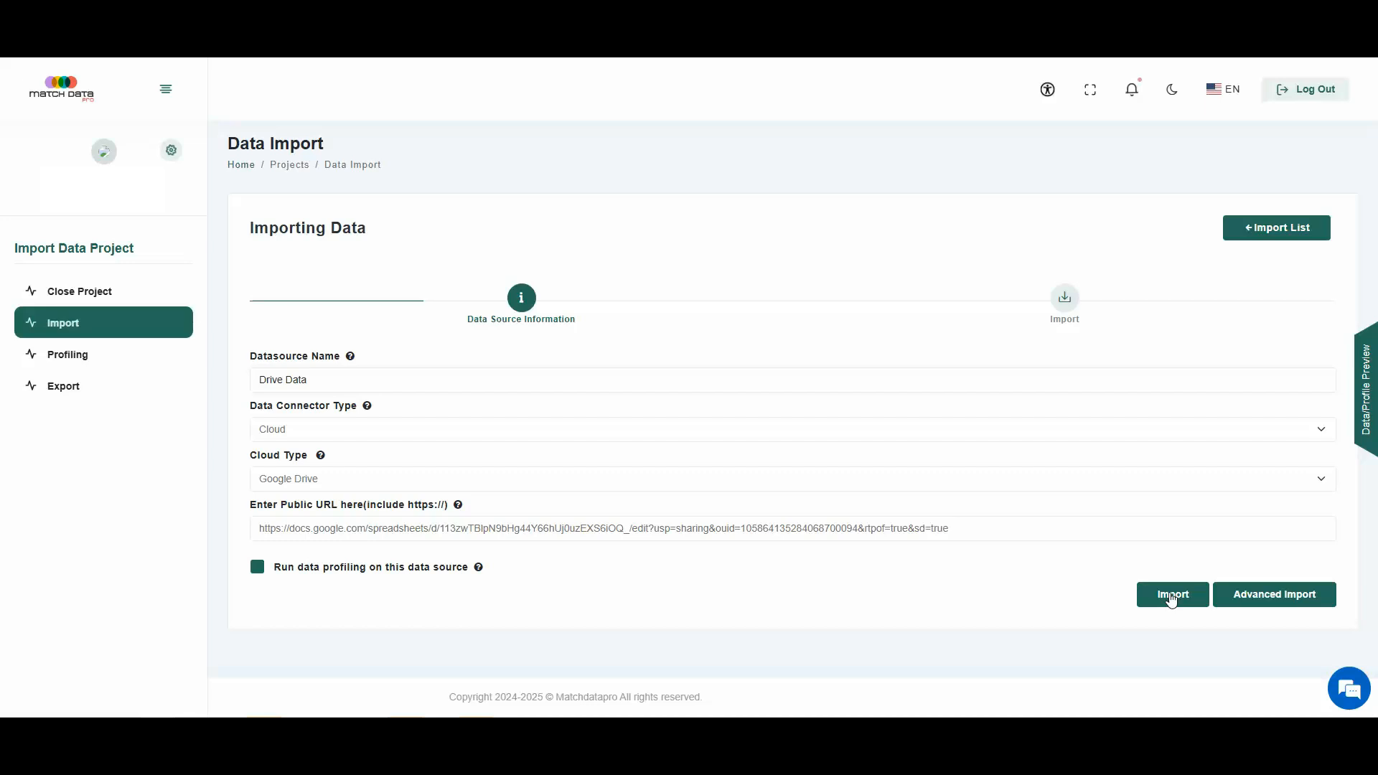
click(1170, 599)
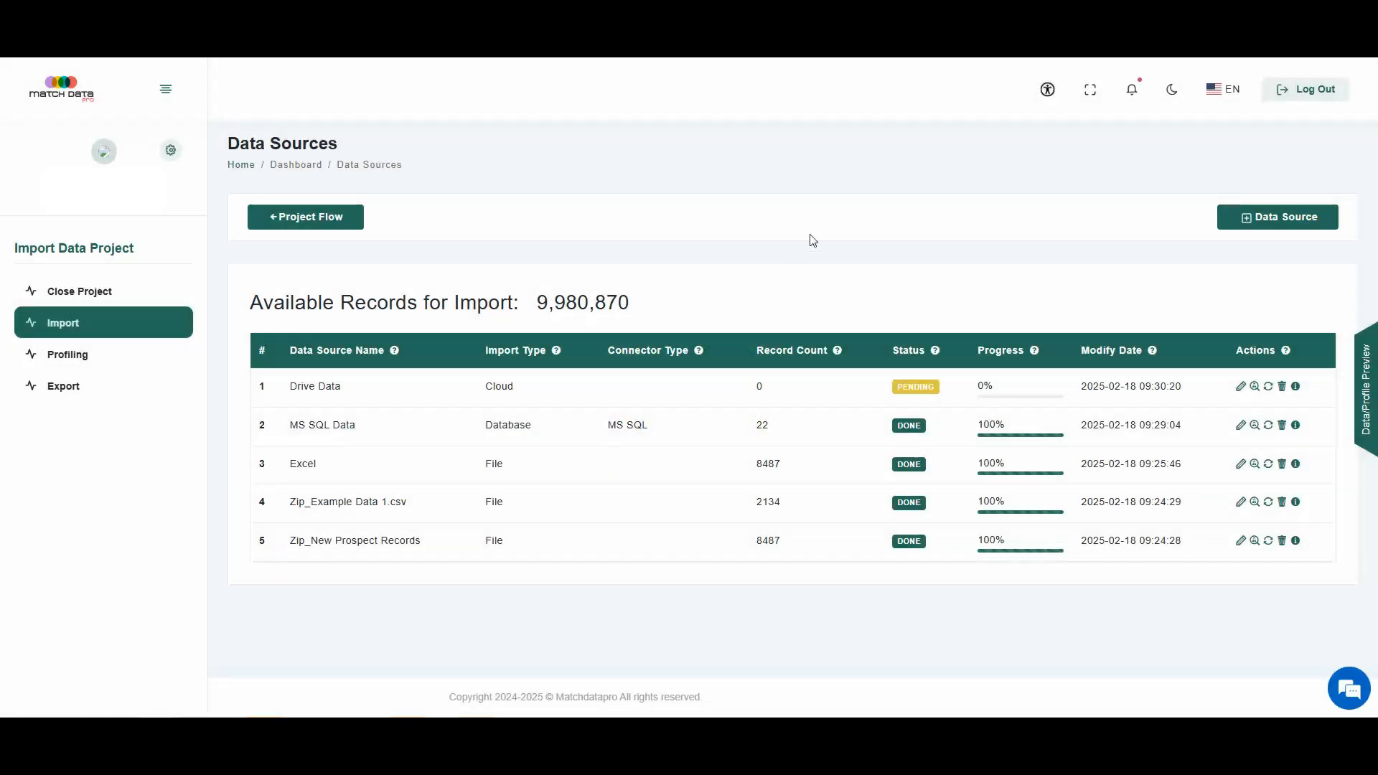
Step: Start another data source and set its connector type to Cloud Database
click(1252, 225)
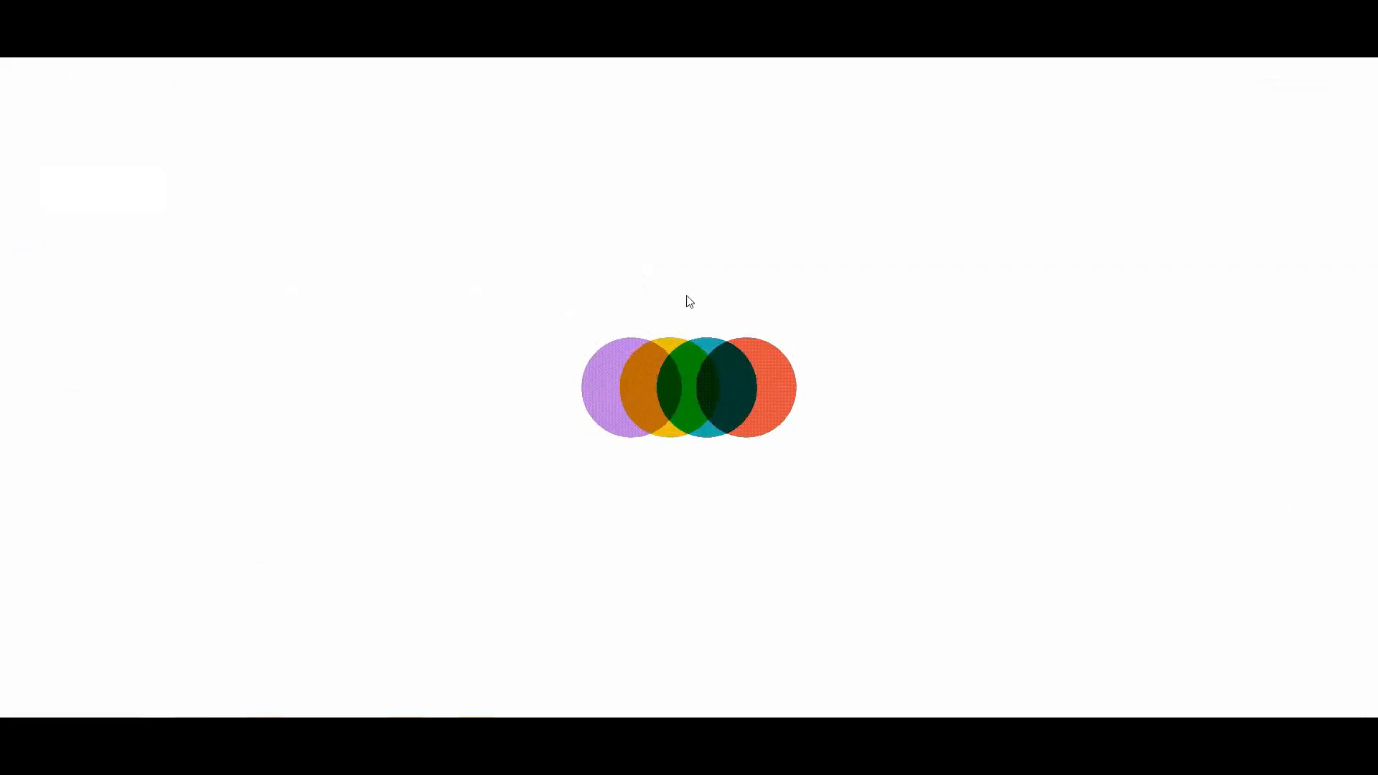
click(412, 434)
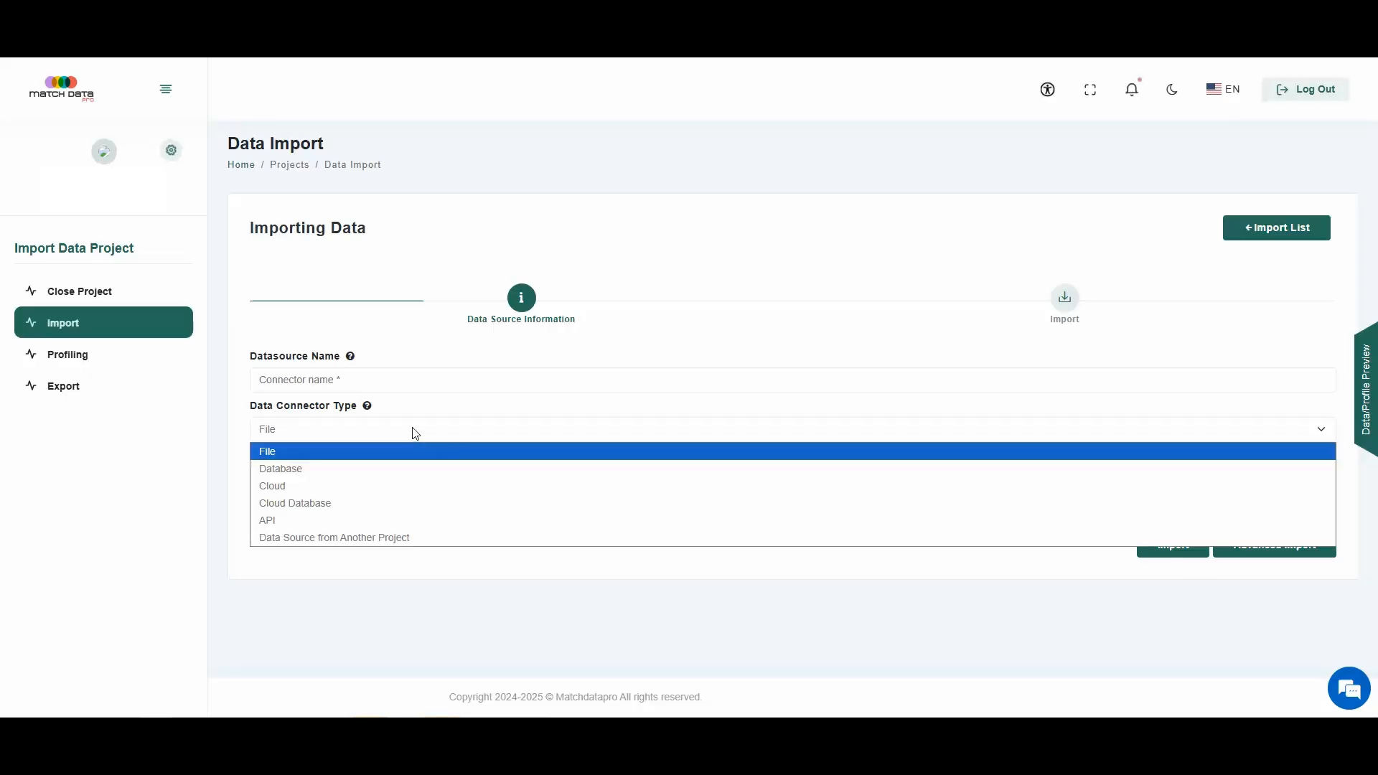
click(376, 505)
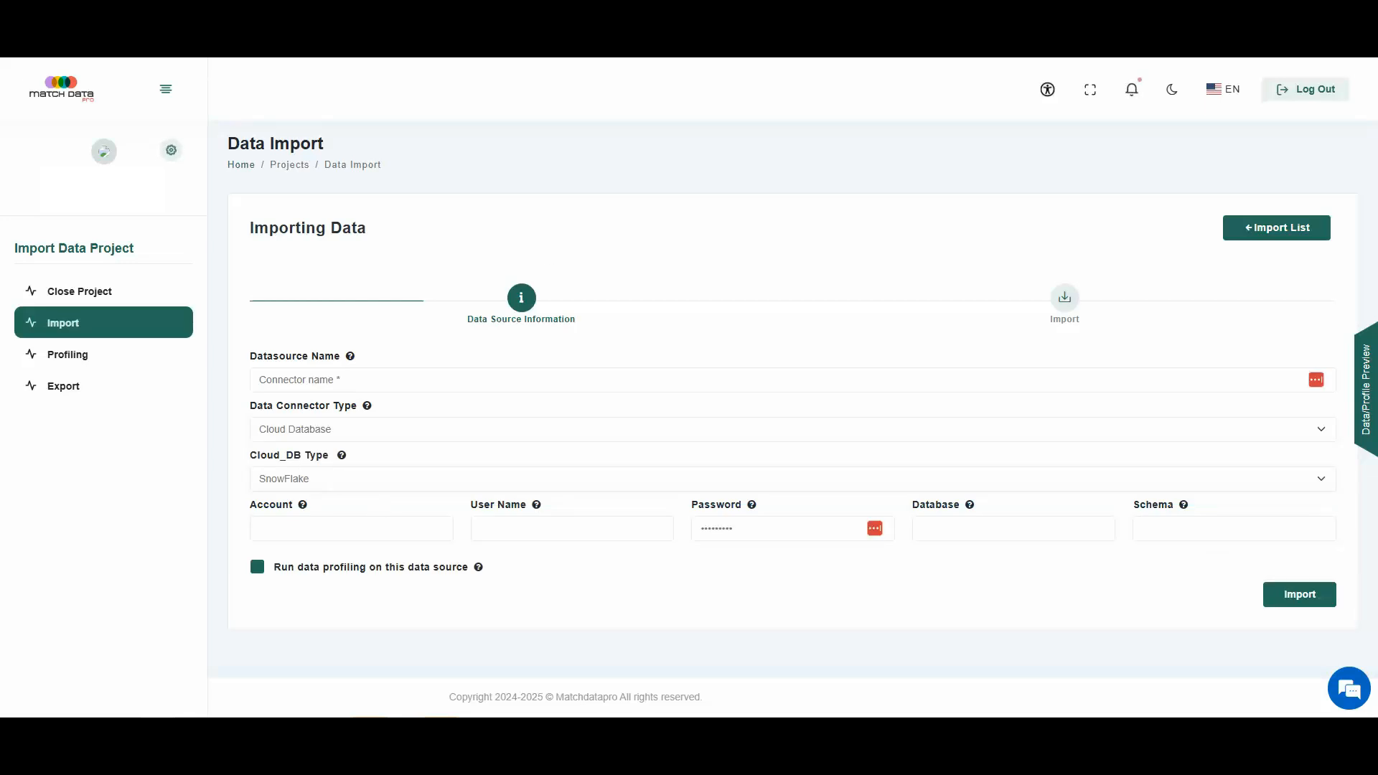
Step: Fill in the SnowFlake connection's account and user name, and set its database to mydb
click(419, 532)
text(myaccount)
key(Tab)
text(thisuser)
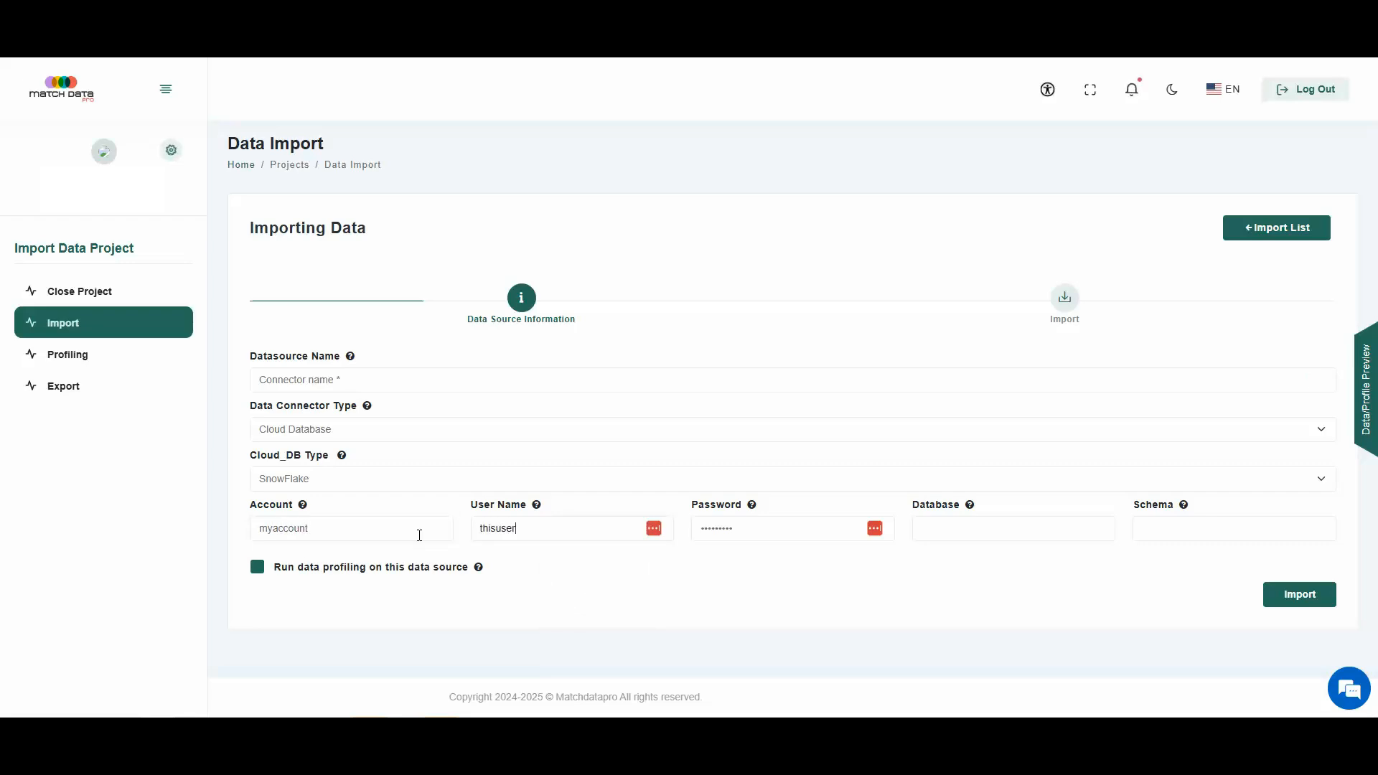
key(Tab)
key(Tab)
text(mydb)
key(Tab)
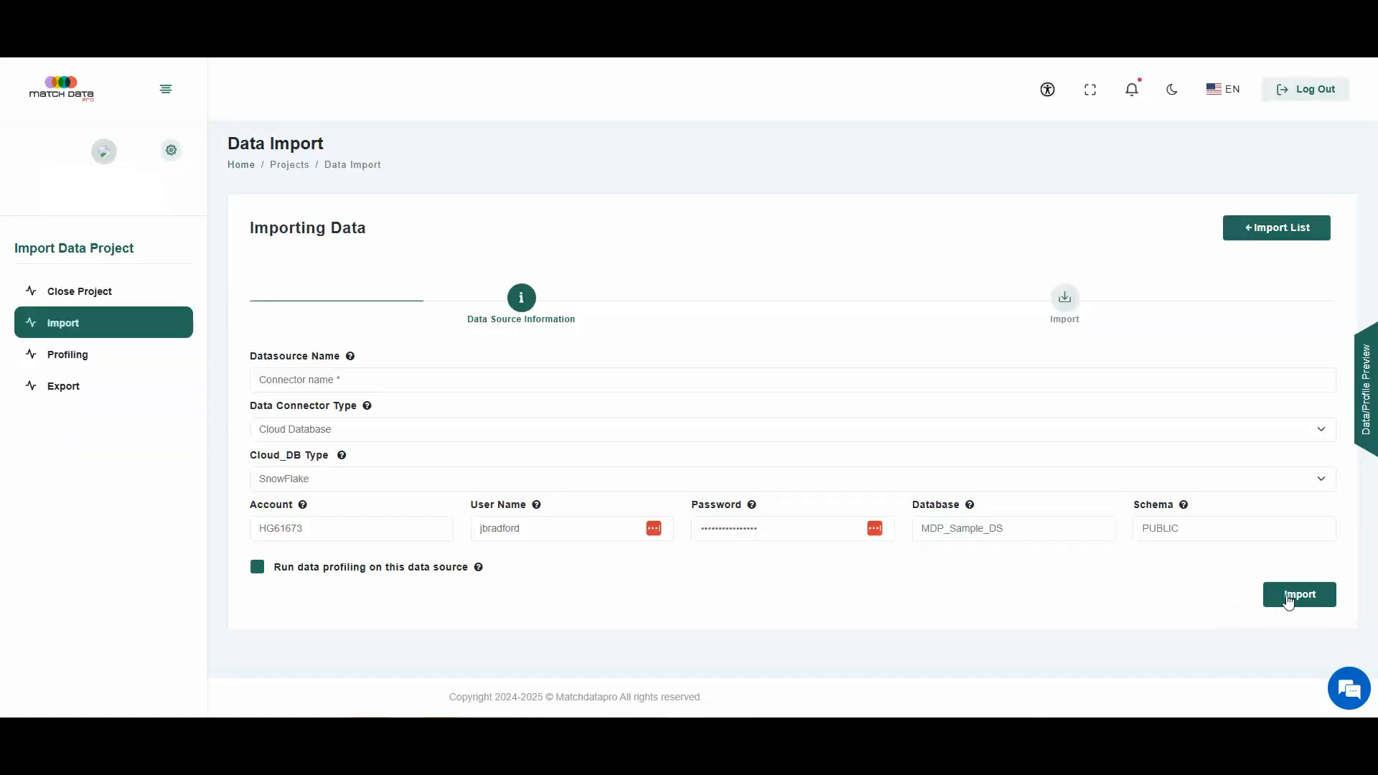
Step: Open the table selection for SnowFlake database MDP_Sample_DS, switching the selection type to Run Queries and back to Select Tables
click(1284, 594)
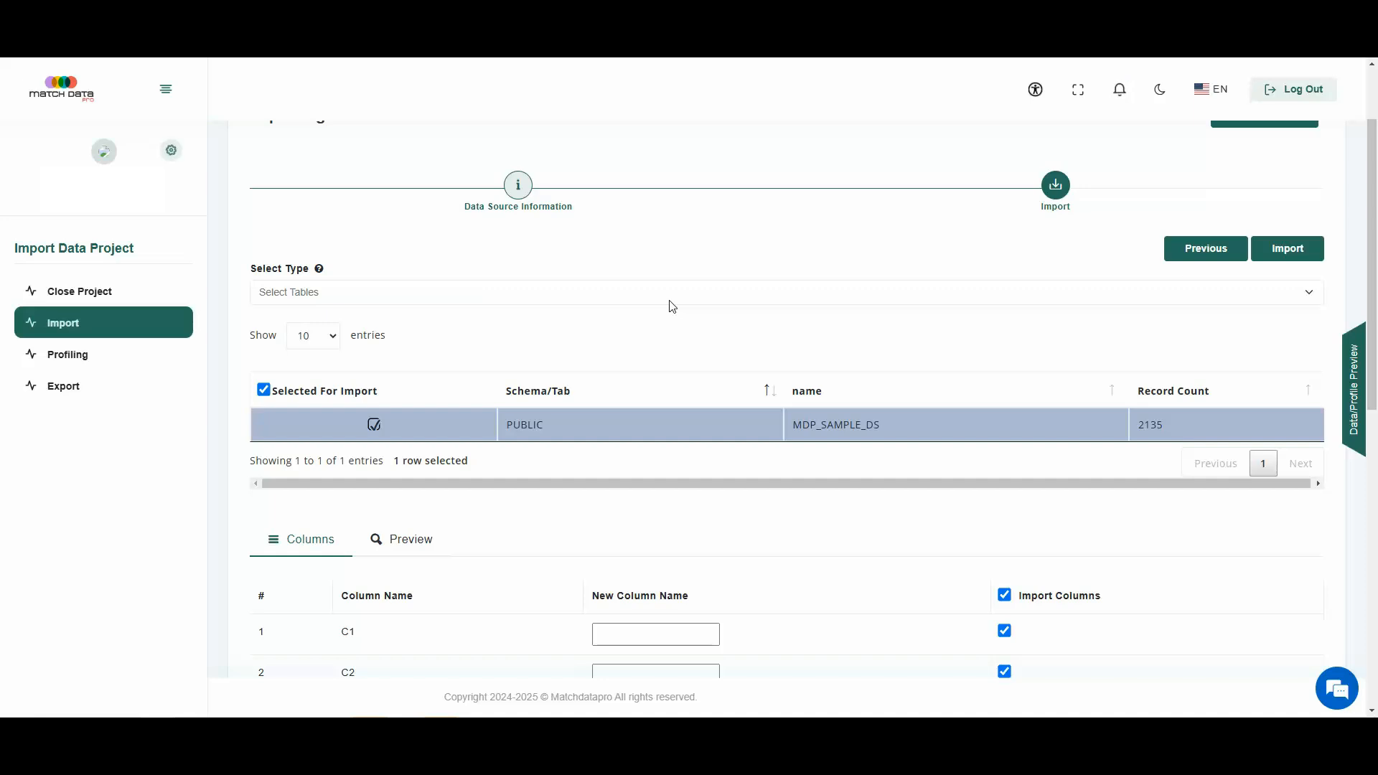
click(337, 300)
click(327, 330)
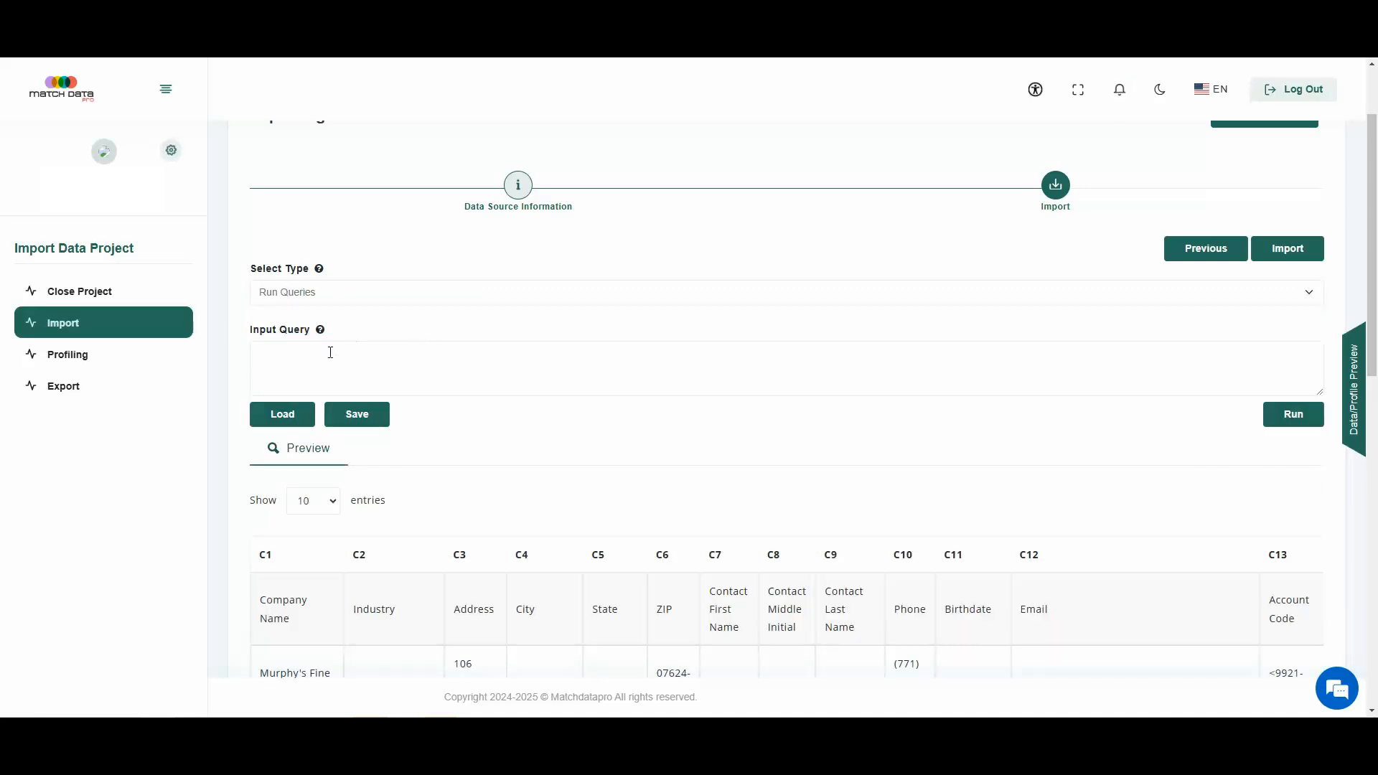
click(349, 299)
click(372, 316)
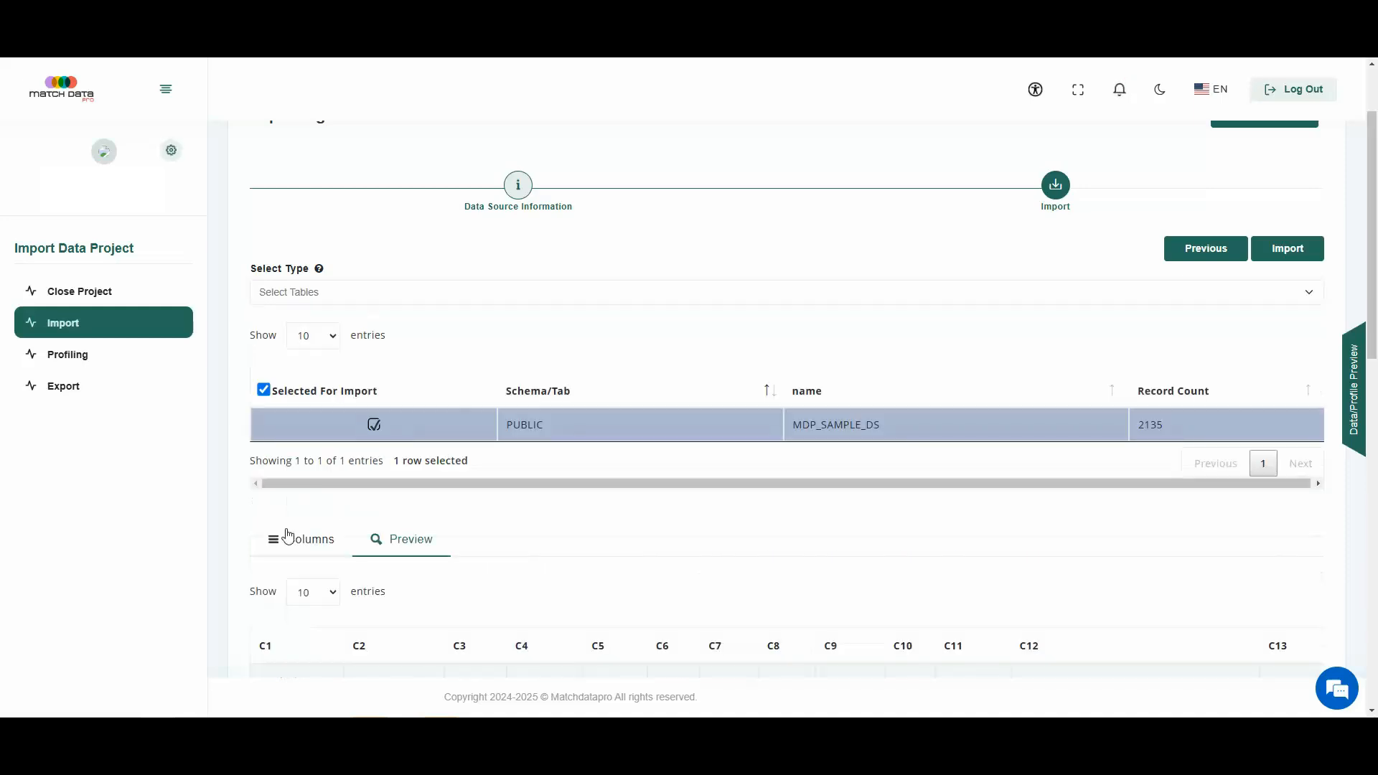
Step: Review the columns of the MDP_SAMPLE_DS table and import it
scroll(710, 626, down, 4)
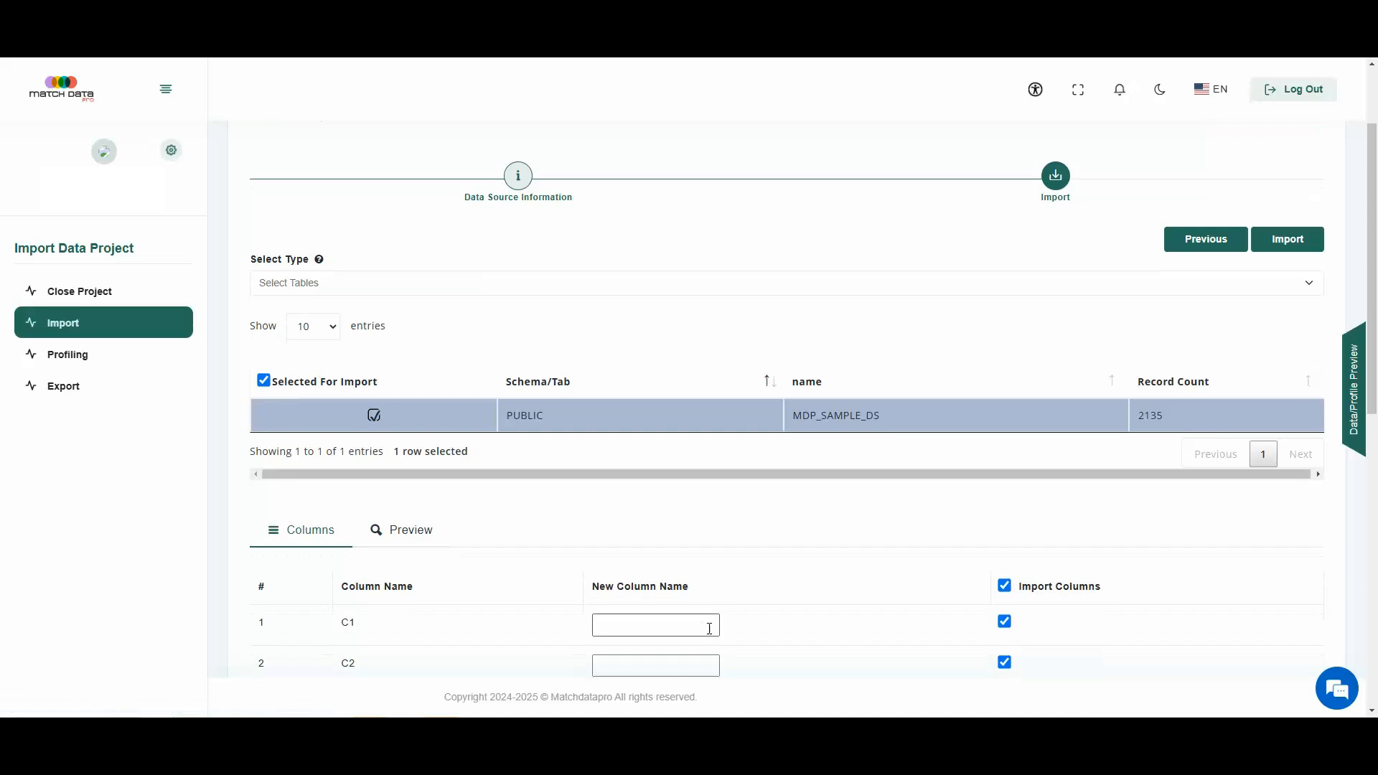
scroll(781, 637, up, 4)
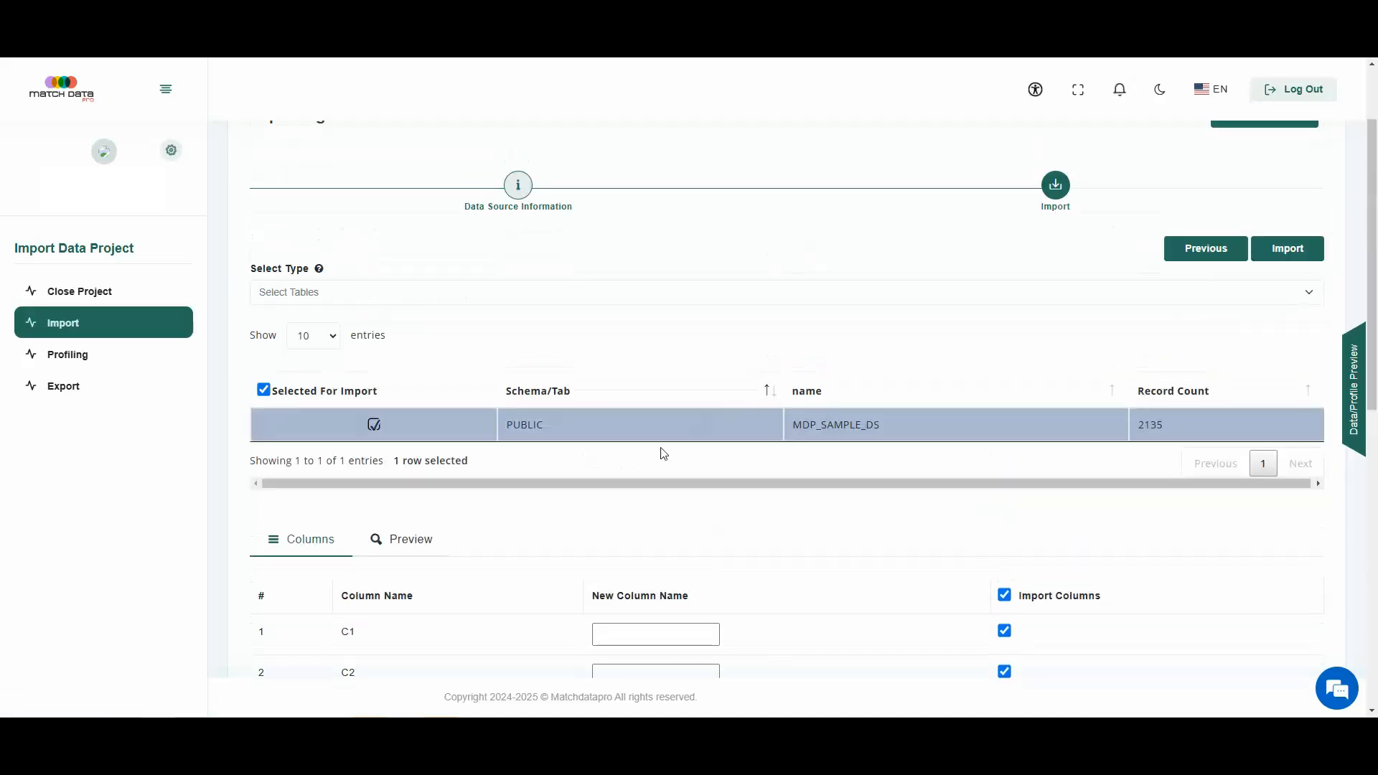
click(1292, 251)
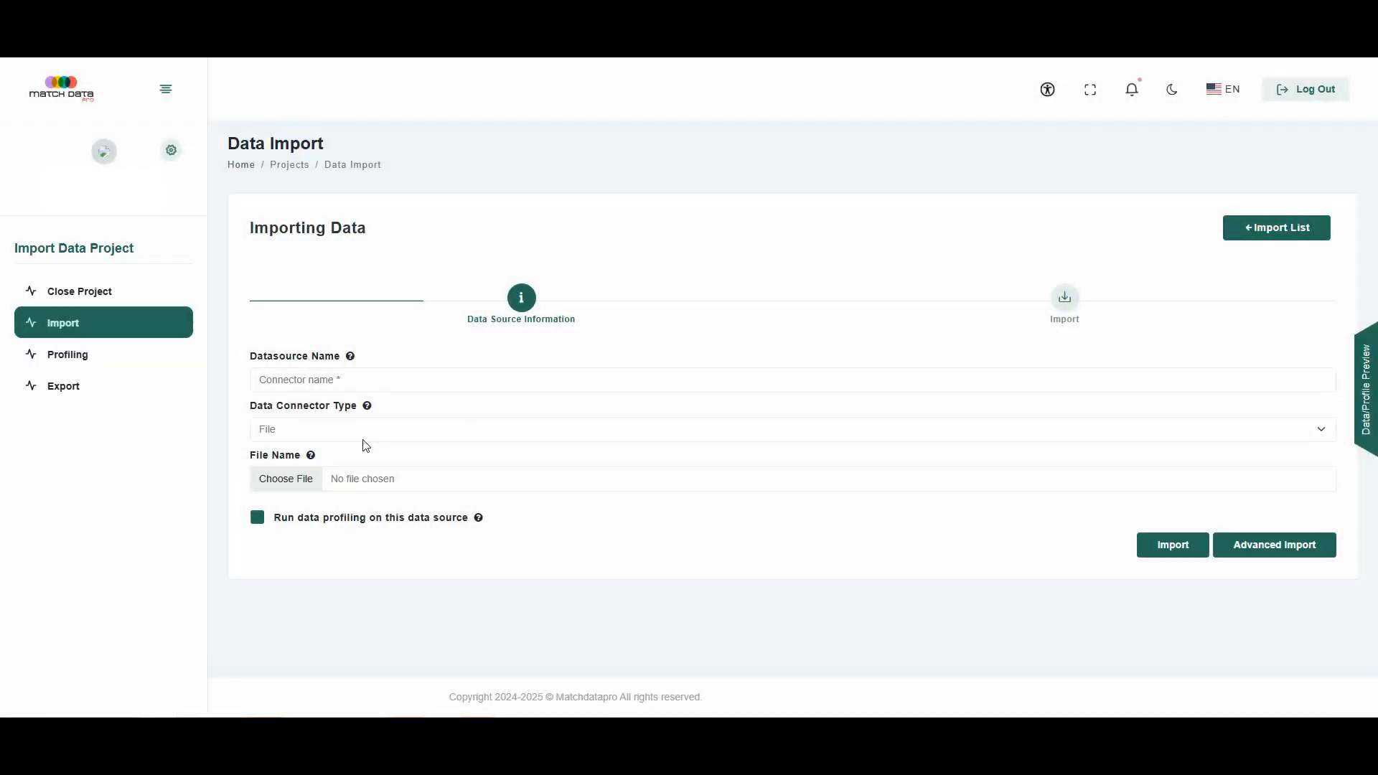
click(351, 435)
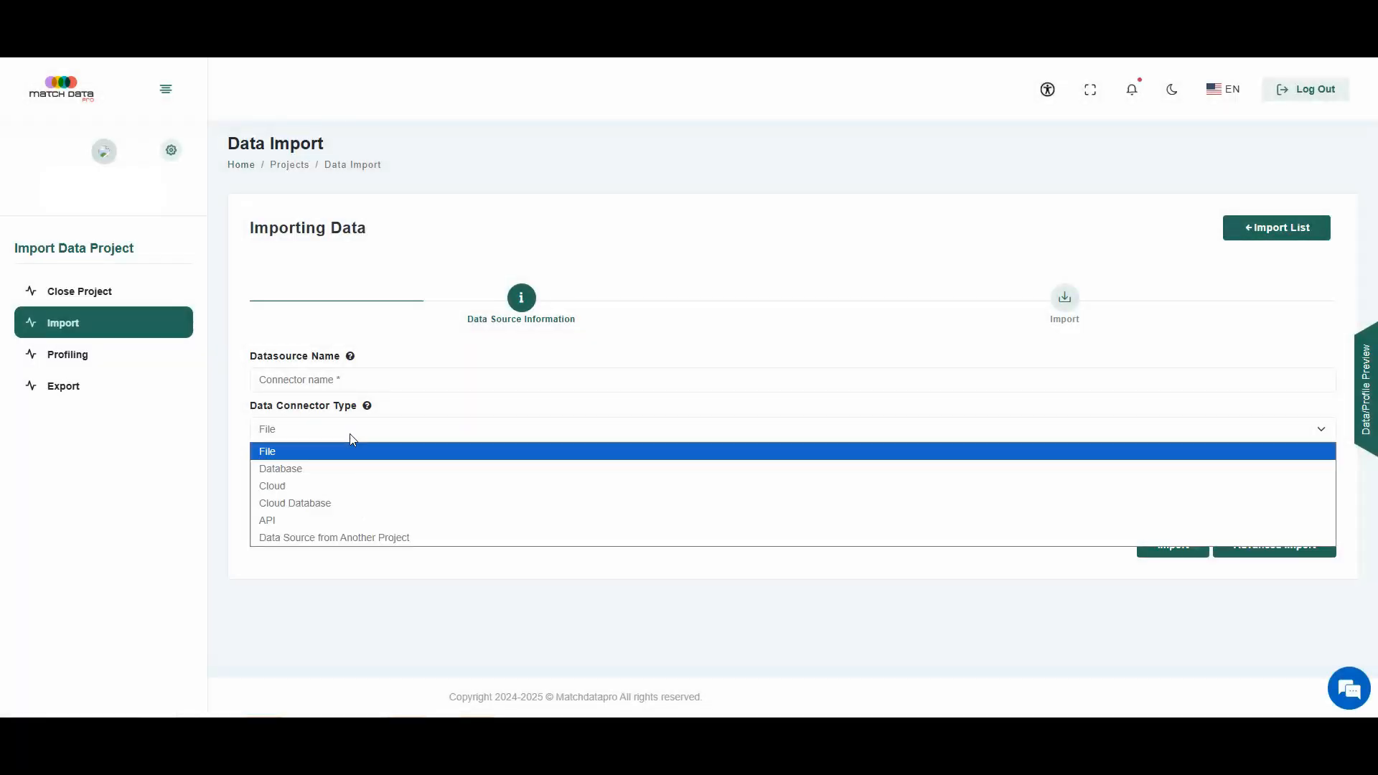
click(320, 520)
click(310, 528)
text(https://data.opensanctions.org/datasets/latest/default/senzing.json)
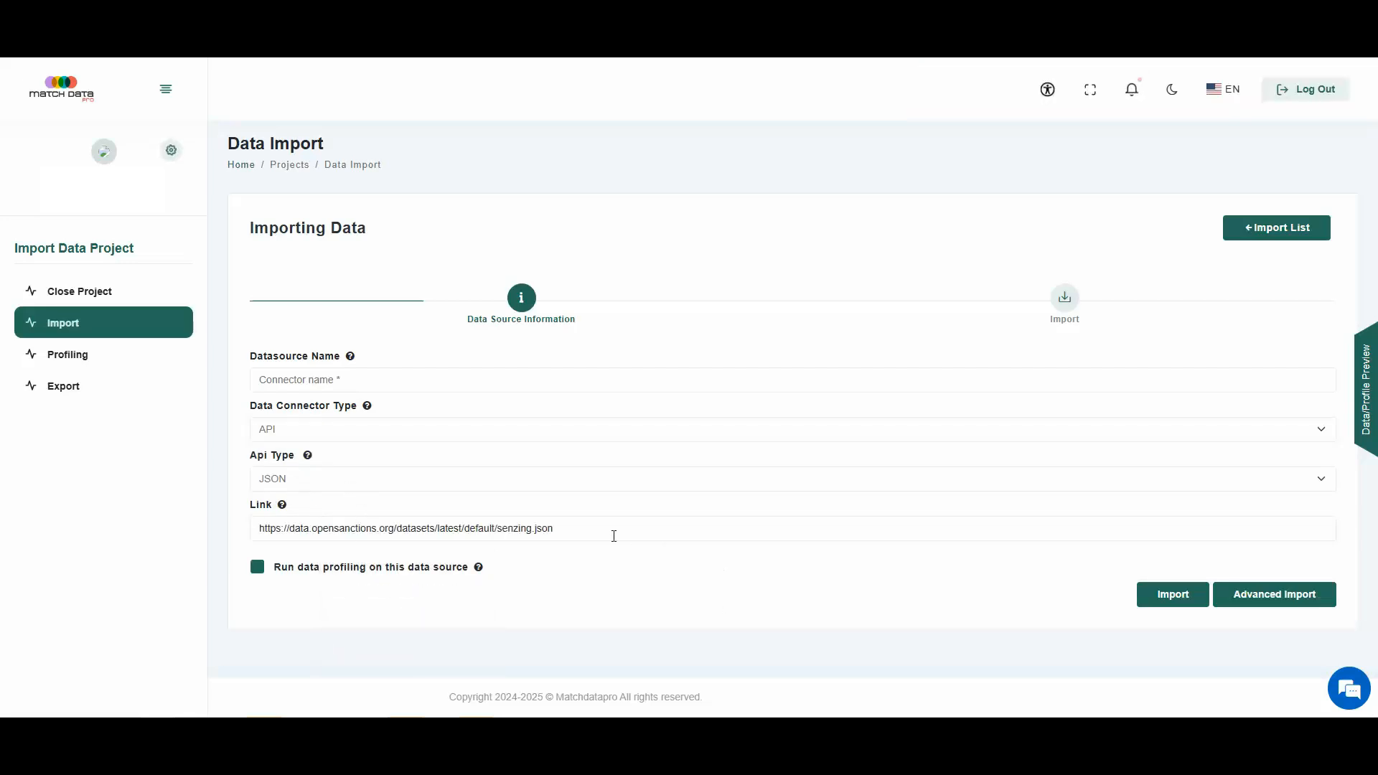
Step: Name the API data source Json Data and import it
click(338, 381)
text(Json )
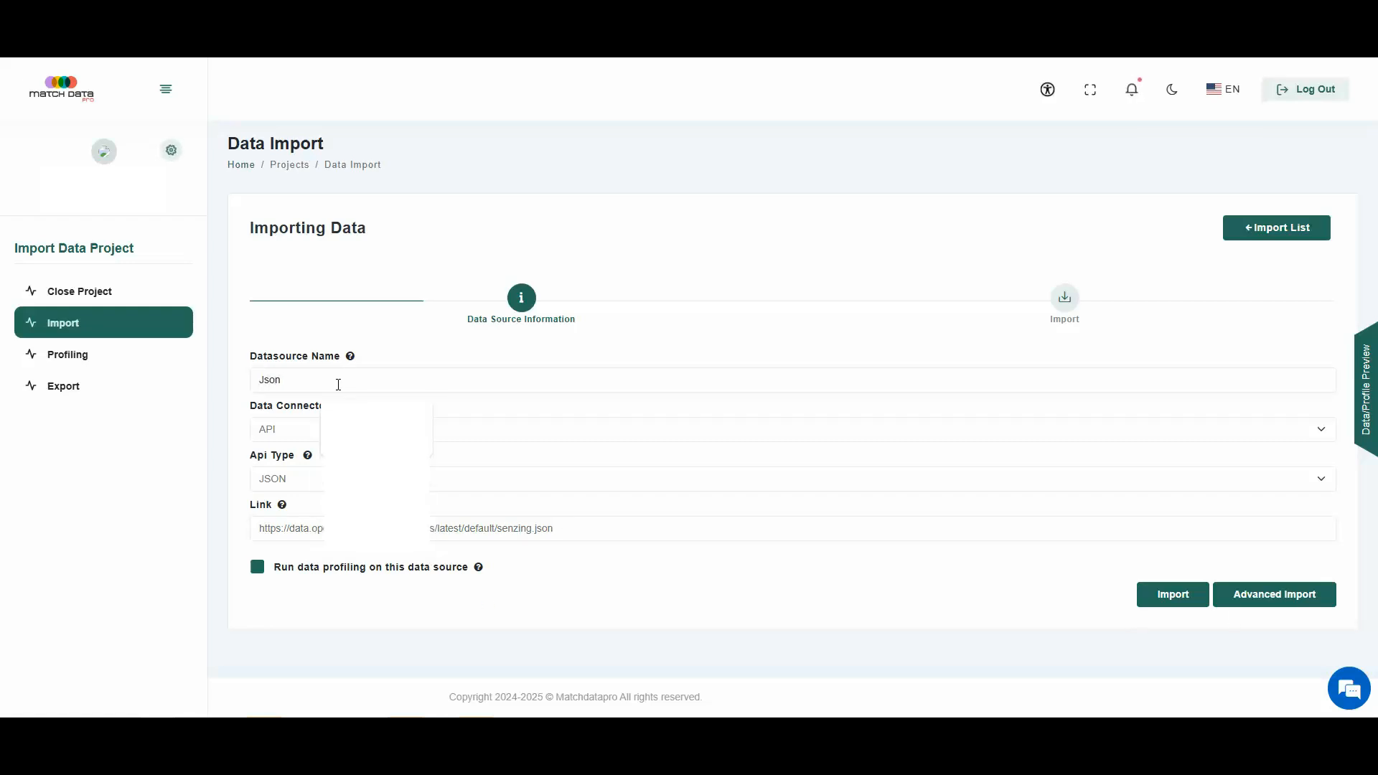
text(Data)
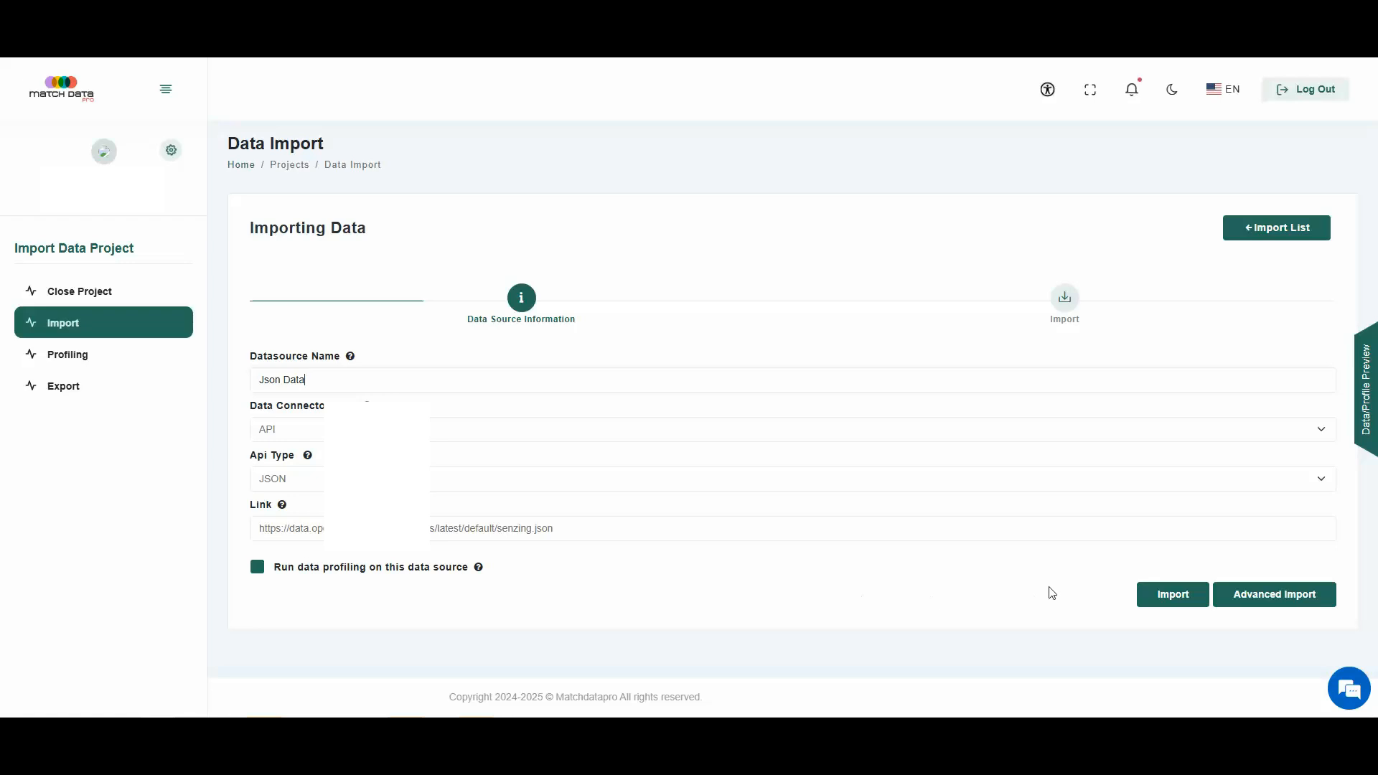
click(1174, 595)
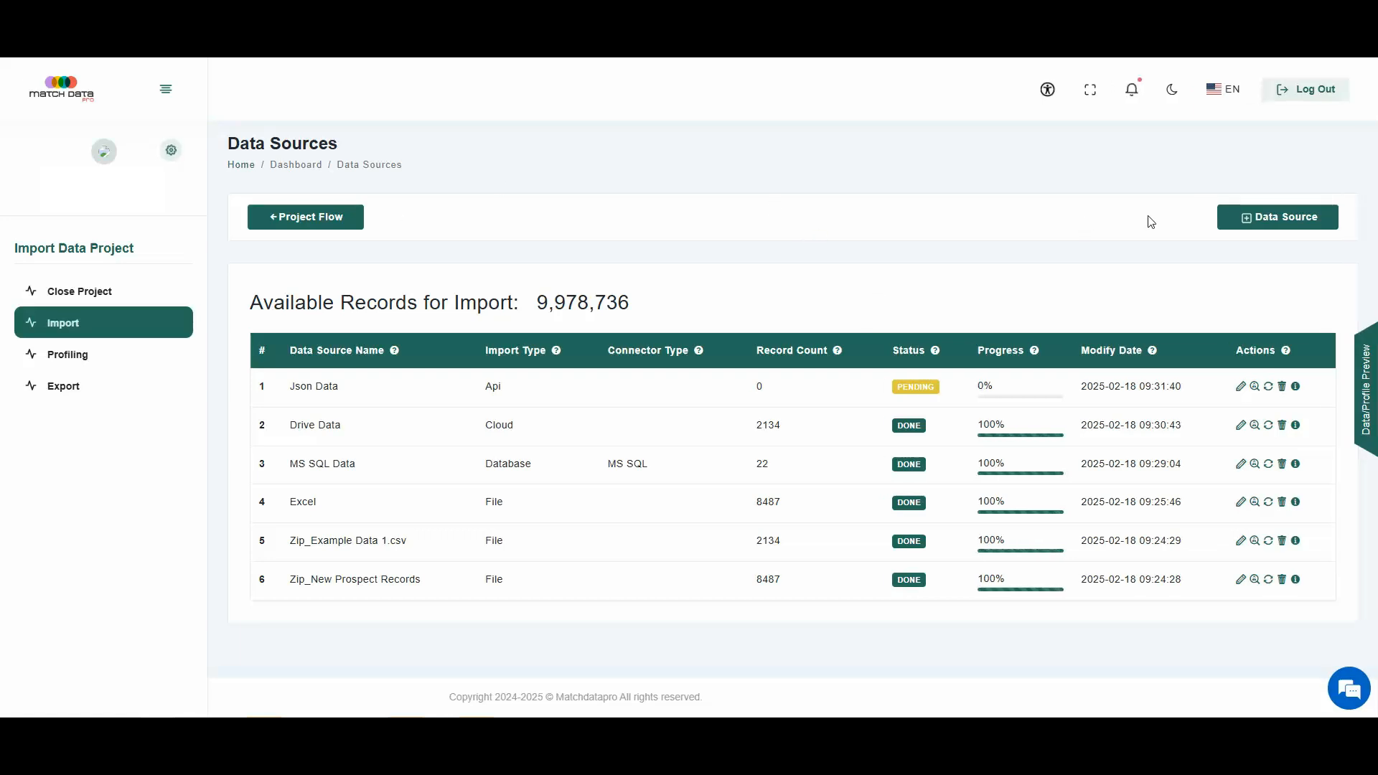
Step: Start a new data source with the connector type Data Source from Another Project
click(1269, 226)
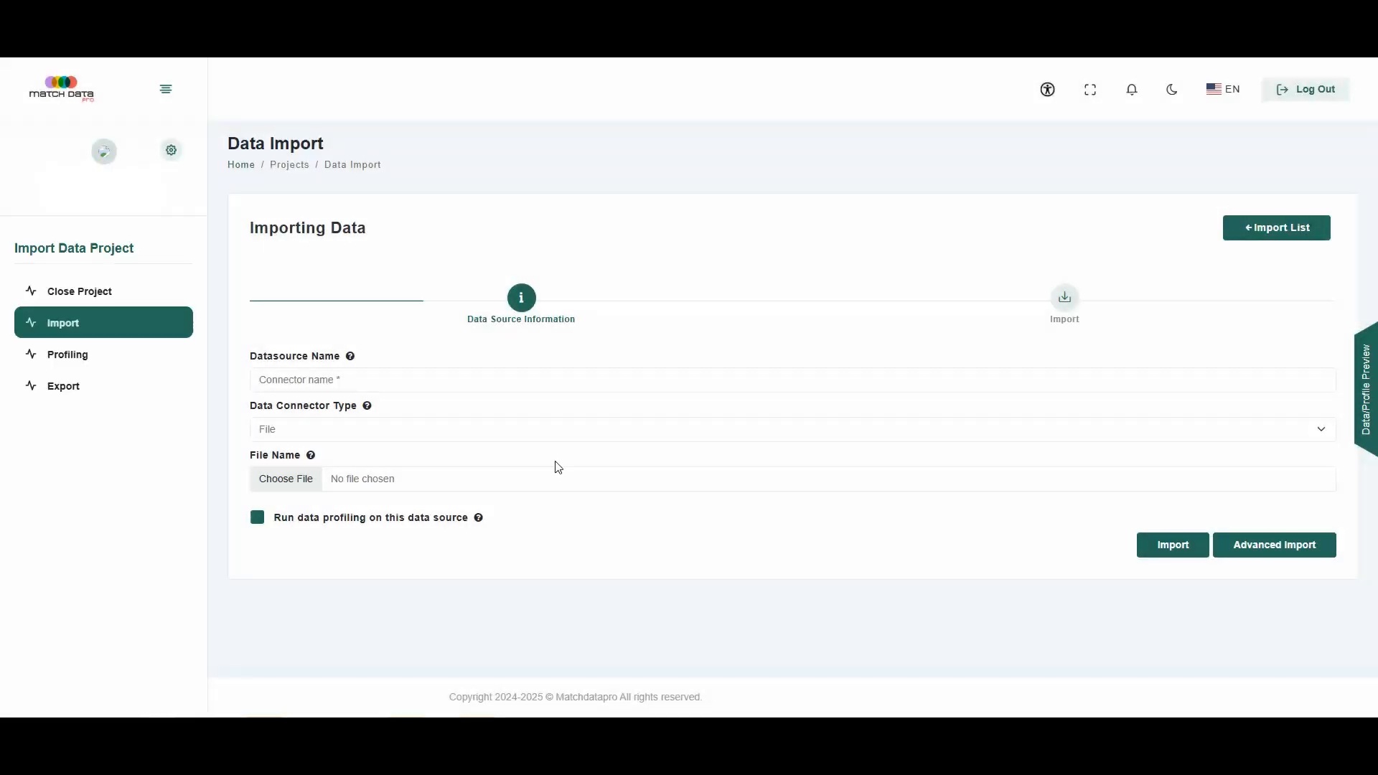
click(328, 432)
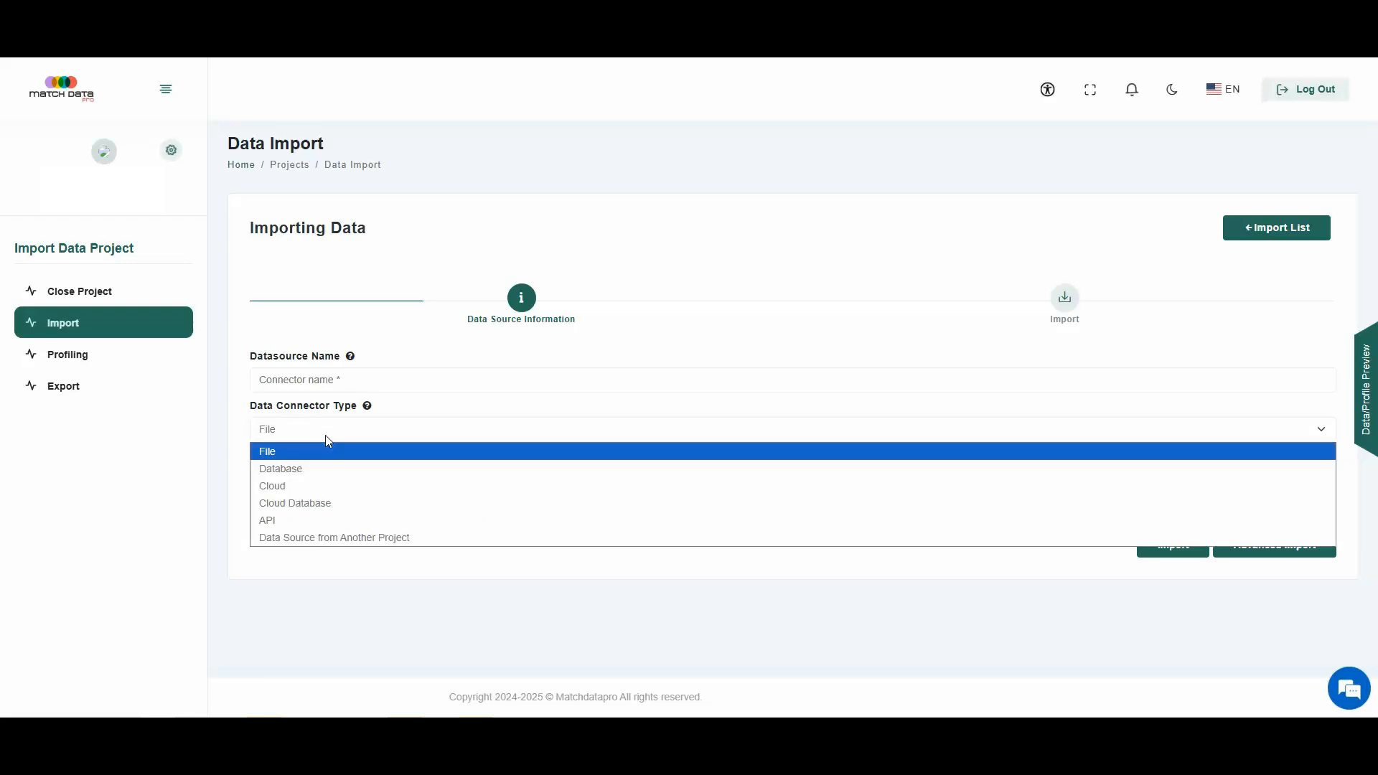
click(325, 540)
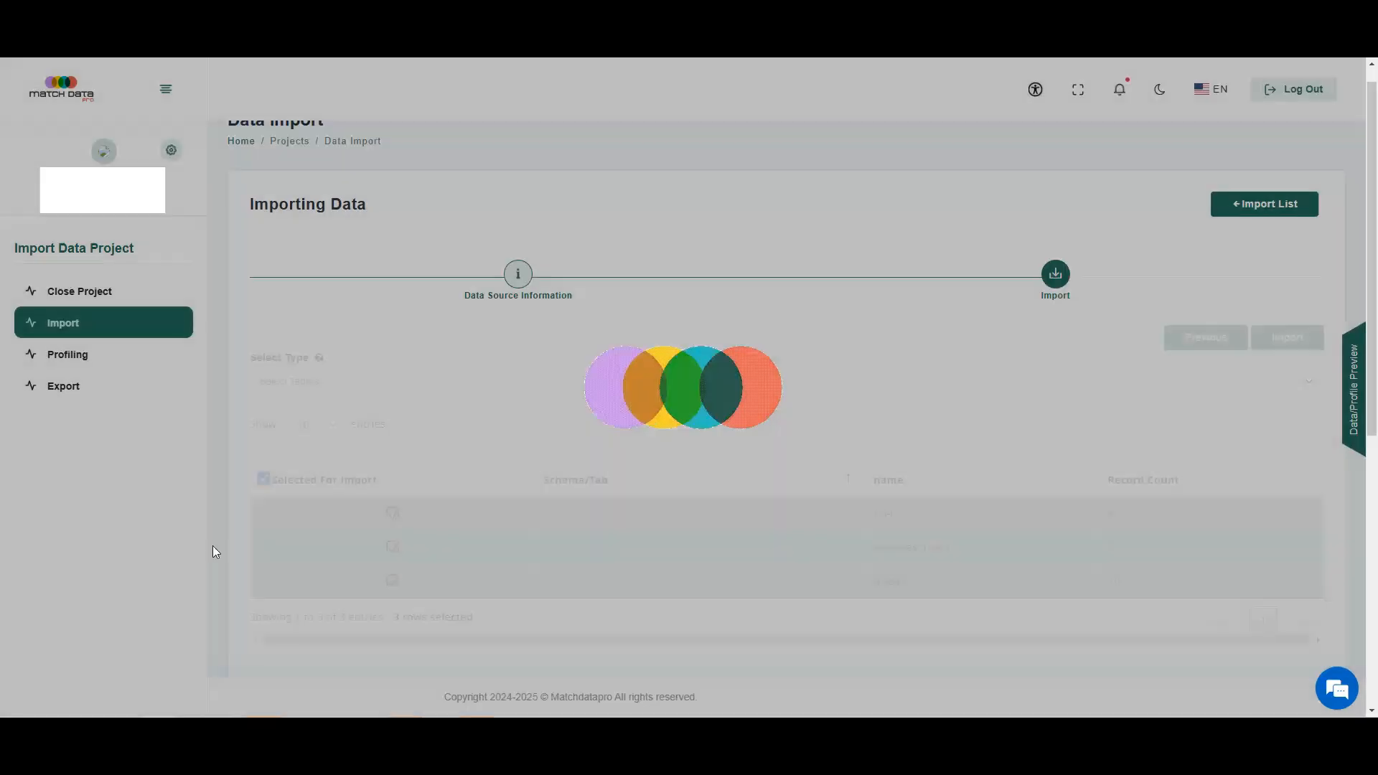
Step: Select only the mysql source from the other project and import it
scroll(212, 545, down, 3)
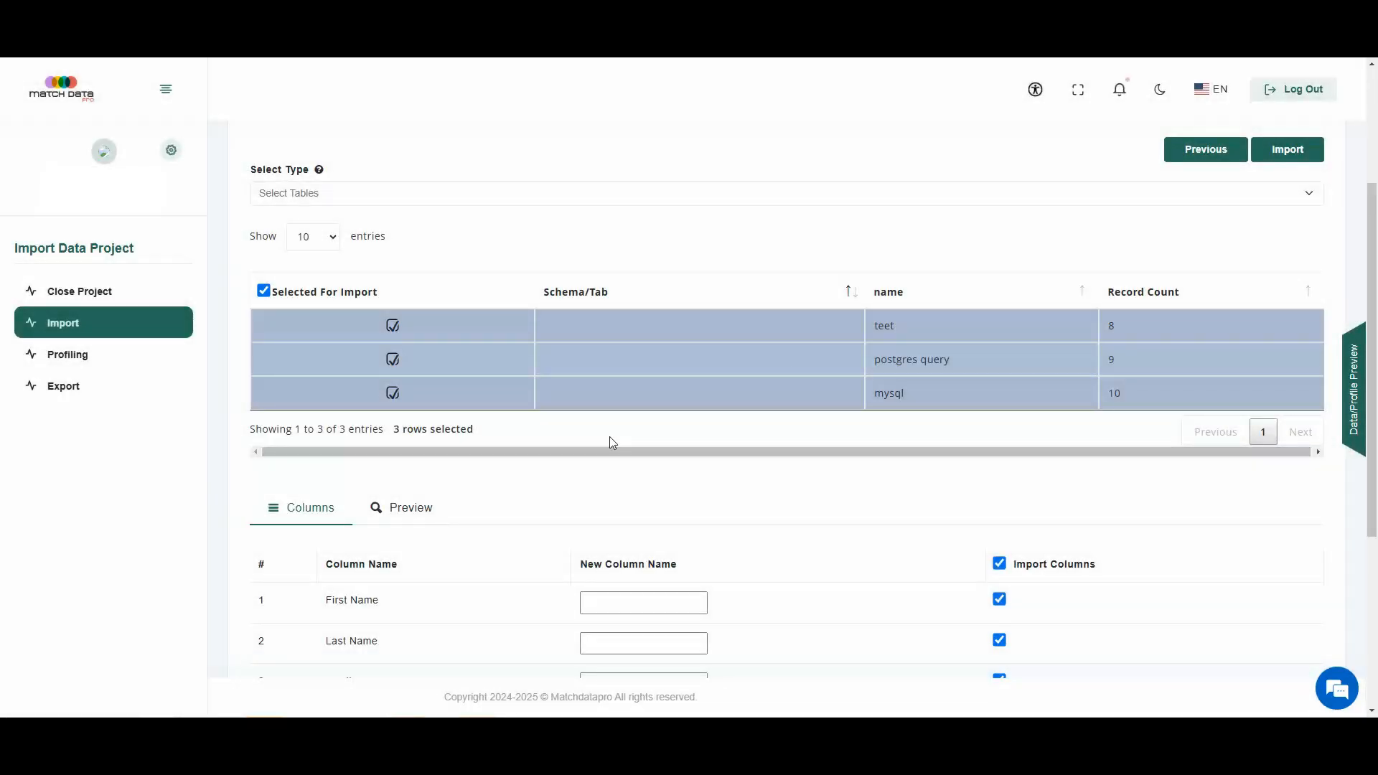
click(263, 290)
click(392, 394)
scroll(846, 554, down, 2)
scroll(1101, 510, up, 3)
click(1287, 221)
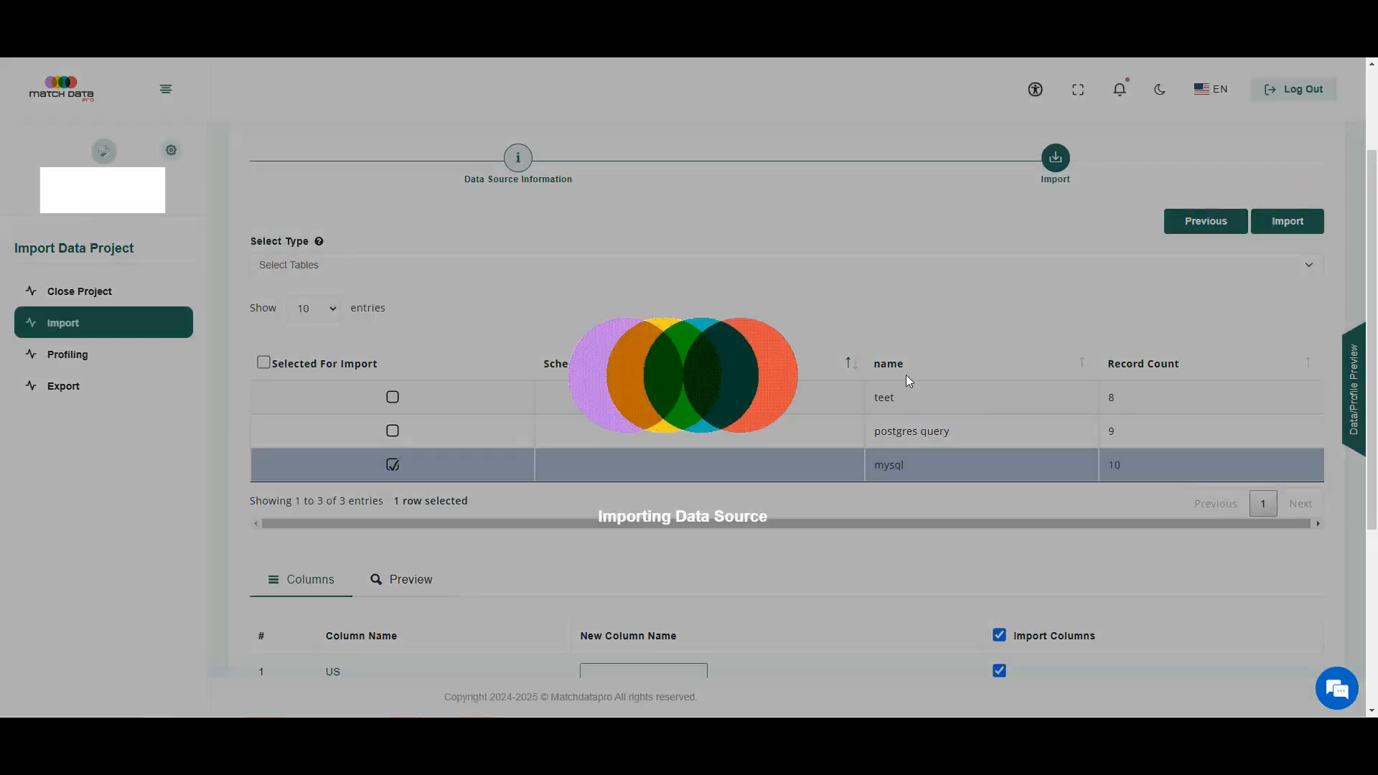